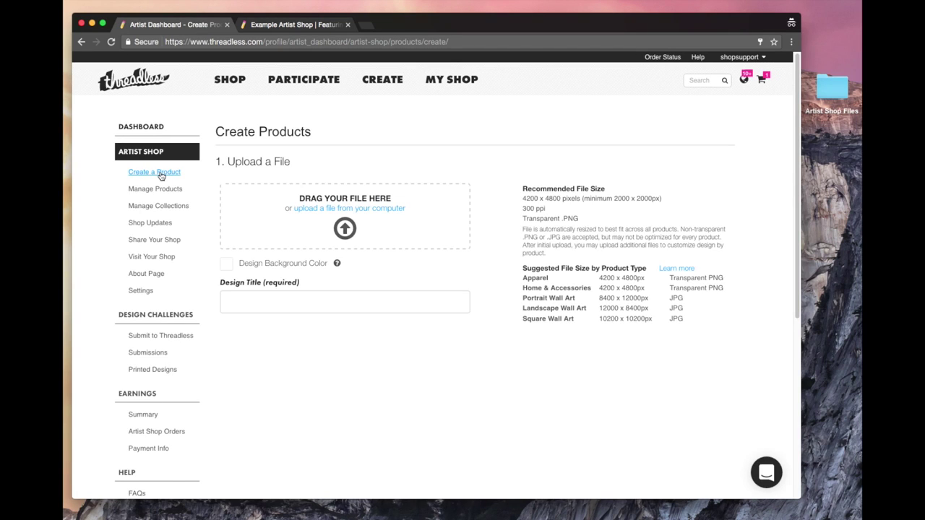
Upload SPACEDOGGO.png from the Artist Shop Files folder as the design file and close the folder window.
{"action": "left_click", "coordinate": [829, 88]}
{"action": "double_click", "coordinate": [828, 88]}
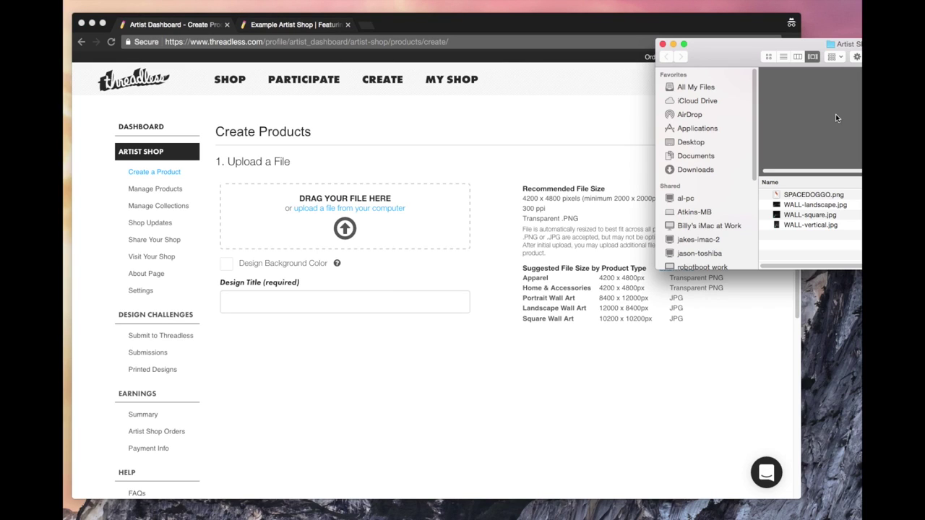
{"action": "left_click_drag", "start_coordinate": [809, 197], "coordinate": [378, 227]}
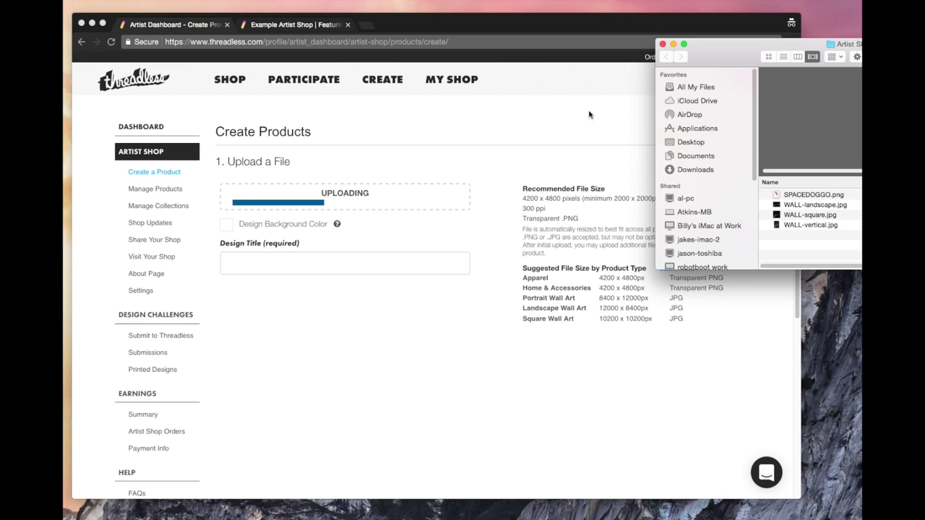
{"action": "left_click", "coordinate": [662, 45]}
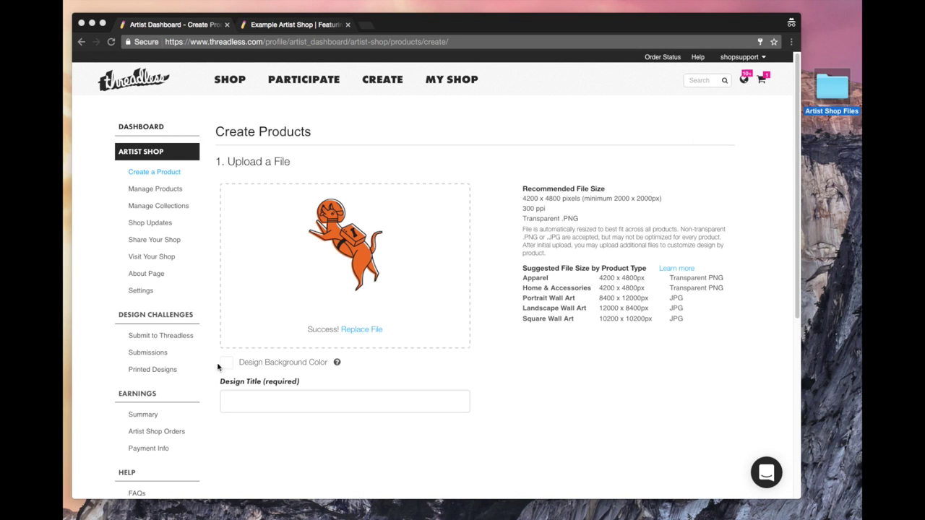
Set the design background color to dark blue #191d59.
{"action": "left_click", "coordinate": [235, 368]}
{"action": "left_click", "coordinate": [231, 367]}
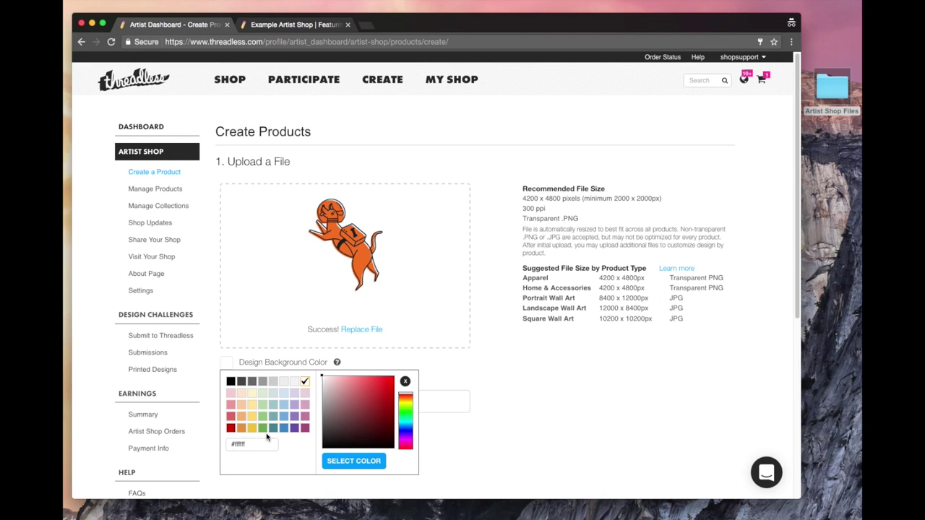
{"action": "left_click", "coordinate": [407, 432]}
{"action": "mouse_move", "coordinate": [372, 412]}
{"action": "left_mouse_down"}
{"action": "mouse_move", "coordinate": [361, 399]}
{"action": "mouse_move", "coordinate": [374, 423]}
{"action": "left_mouse_up"}
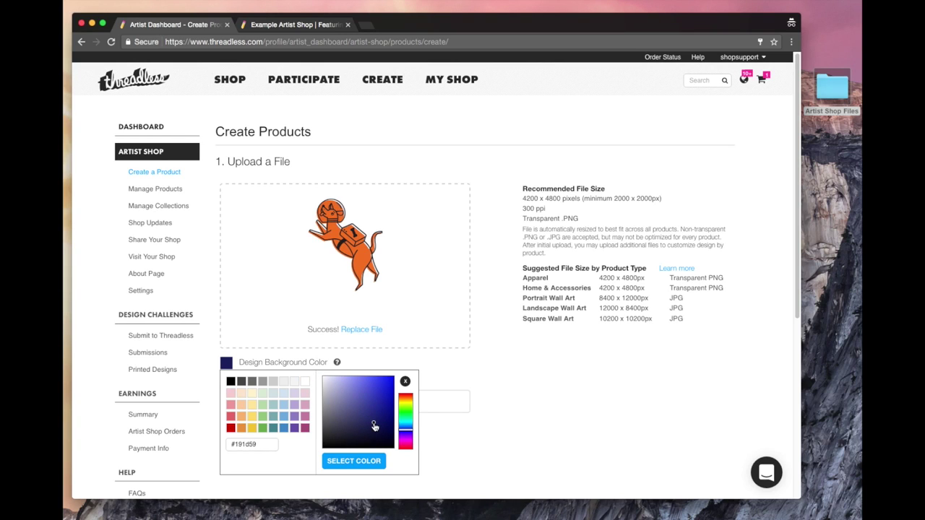
{"action": "left_click", "coordinate": [356, 466]}
Enter "Space Dog in Space" as the design title.
{"action": "left_click", "coordinate": [275, 405]}
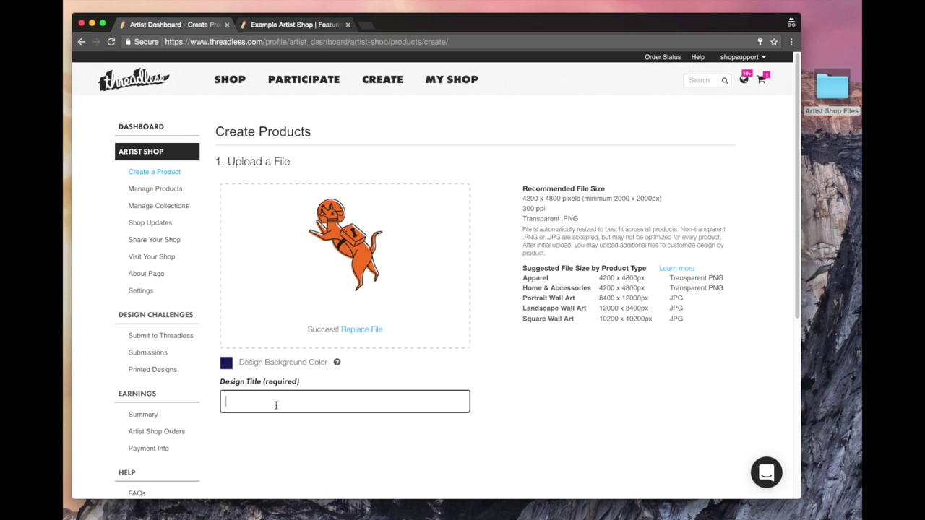
{"action": "type", "text": "Space Dog"}
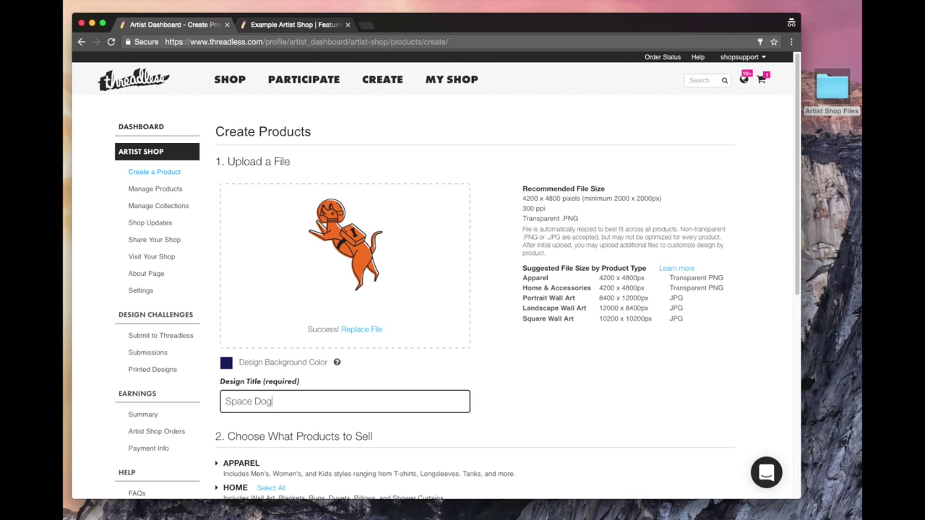
{"action": "type", "text": " in Space"}
Expand the apparel products and choose Blues and Blacks as the garment colors.
{"action": "scroll", "coordinate": [399, 349], "scroll_direction": "down", "scroll_amount": 1}
{"action": "scroll", "coordinate": [398, 348], "scroll_direction": "down", "scroll_amount": 5}
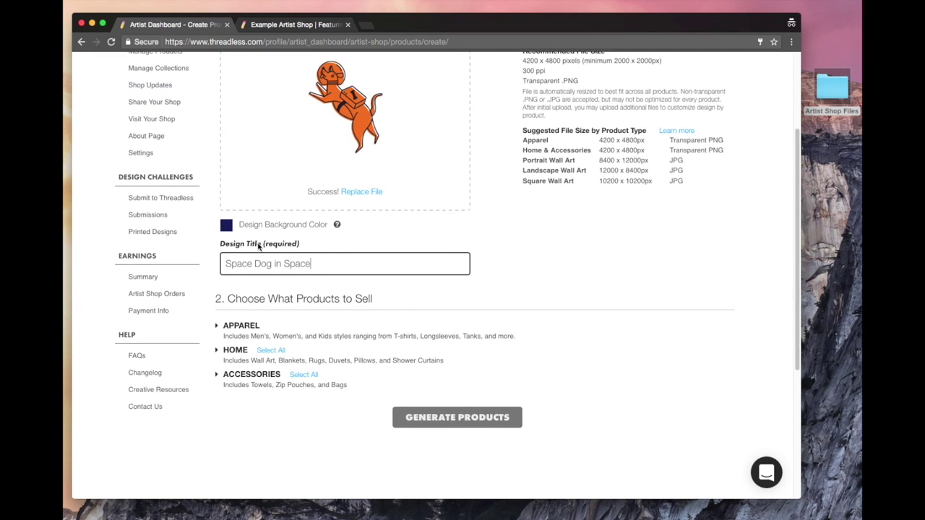
{"action": "left_click", "coordinate": [216, 328]}
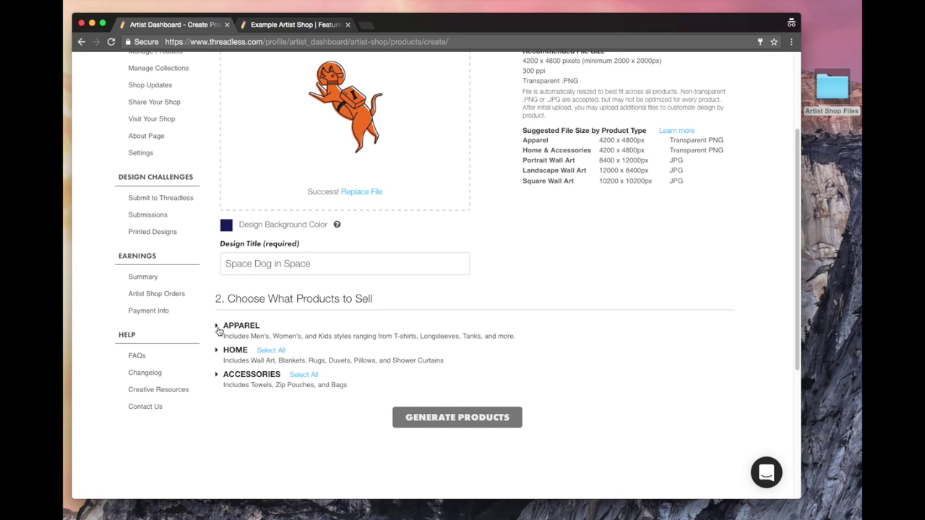
{"action": "left_click", "coordinate": [217, 328]}
{"action": "scroll", "coordinate": [502, 322], "scroll_direction": "down", "scroll_amount": 3}
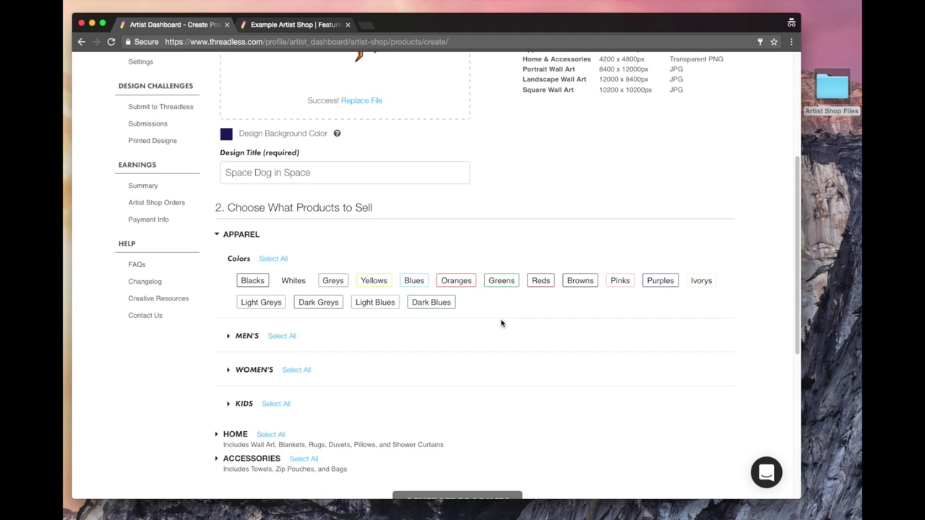
{"action": "left_click", "coordinate": [411, 288]}
{"action": "left_click", "coordinate": [255, 289]}
Include the men's Triblend T-shirt and the women's Muscle Tank in the apparel to sell.
{"action": "scroll", "coordinate": [360, 369], "scroll_direction": "down", "scroll_amount": 1}
{"action": "left_click", "coordinate": [239, 325]}
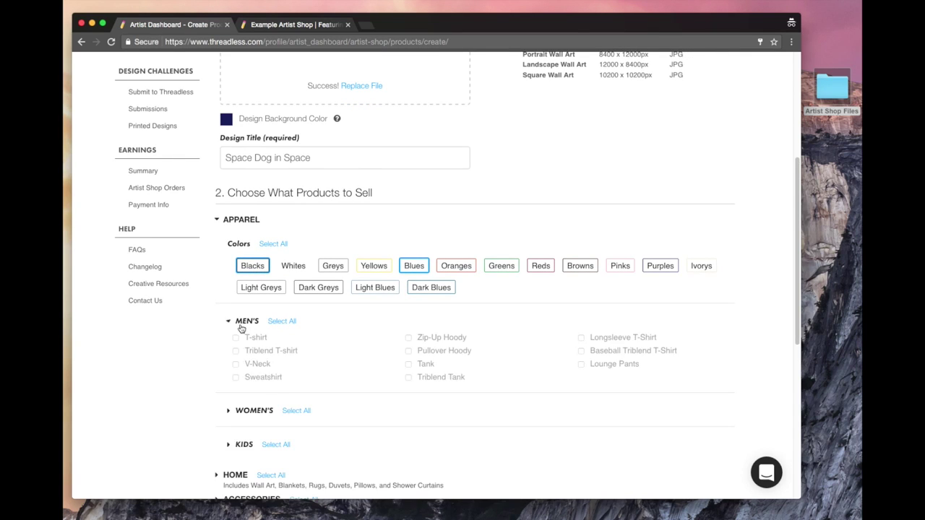
{"action": "scroll", "coordinate": [241, 328], "scroll_direction": "down", "scroll_amount": 1}
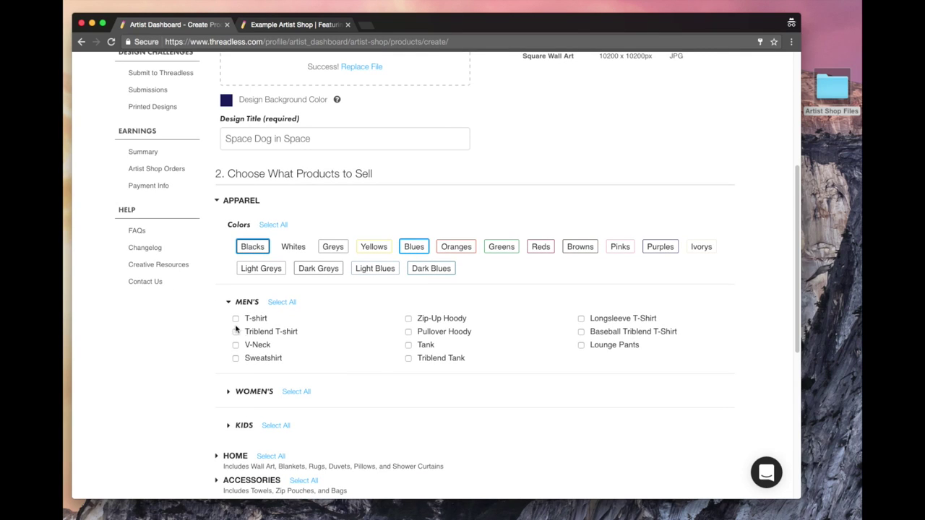
{"action": "left_click", "coordinate": [229, 304]}
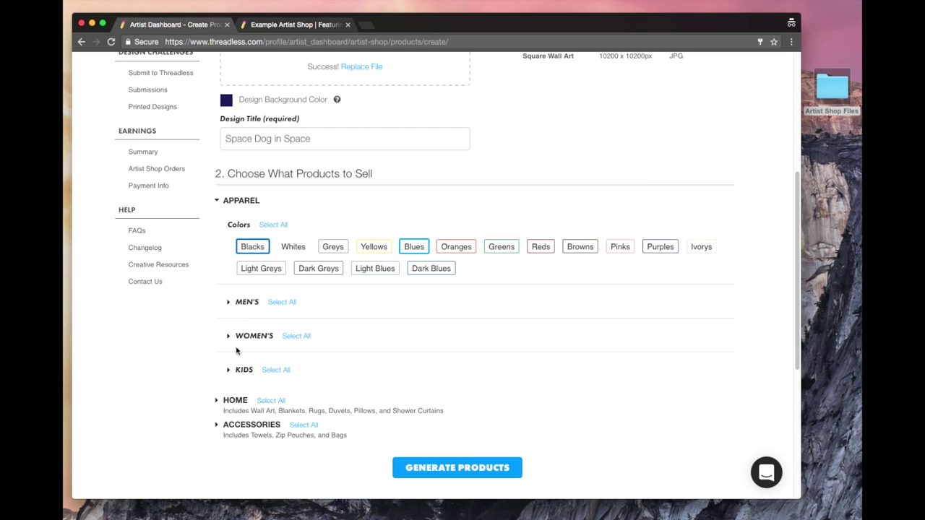
{"action": "left_click", "coordinate": [230, 337]}
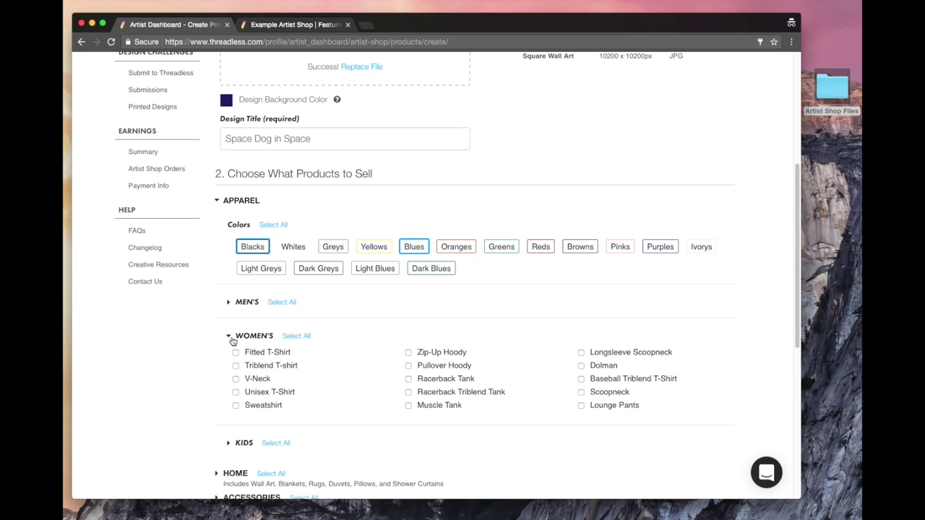
{"action": "left_click", "coordinate": [409, 406]}
{"action": "left_click", "coordinate": [229, 337]}
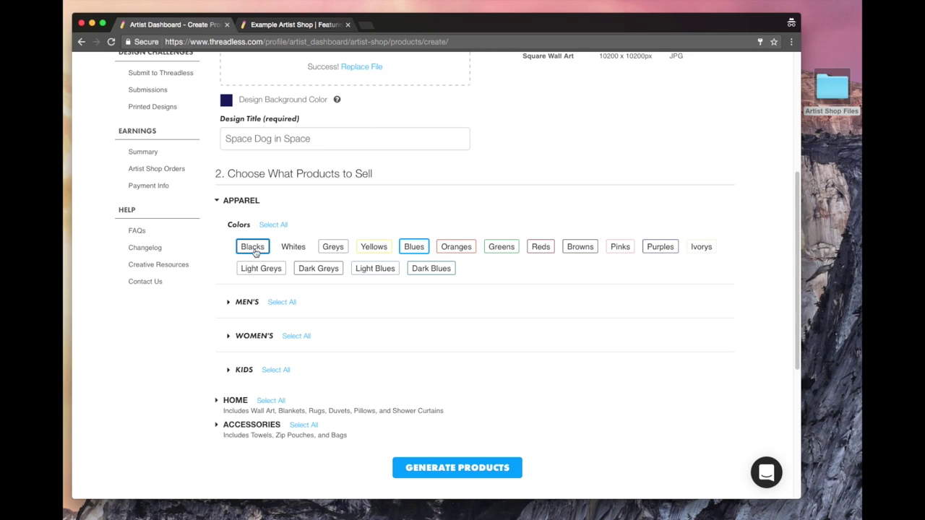
Include the Baby Zip-Up Hoody, Toddler Zip-Up Hoody and Zip-Up Hoody from the kids' styles.
{"action": "left_click", "coordinate": [229, 372]}
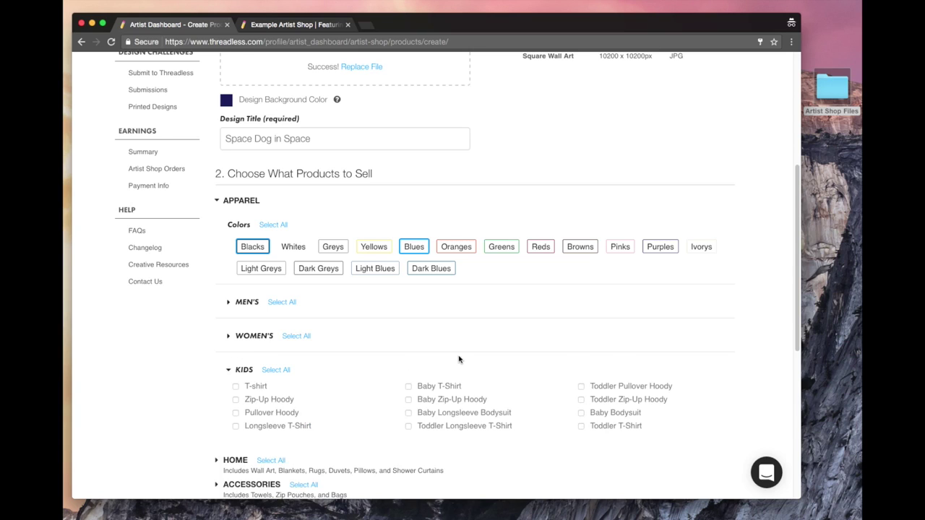
{"action": "scroll", "coordinate": [459, 357], "scroll_direction": "down", "scroll_amount": 2}
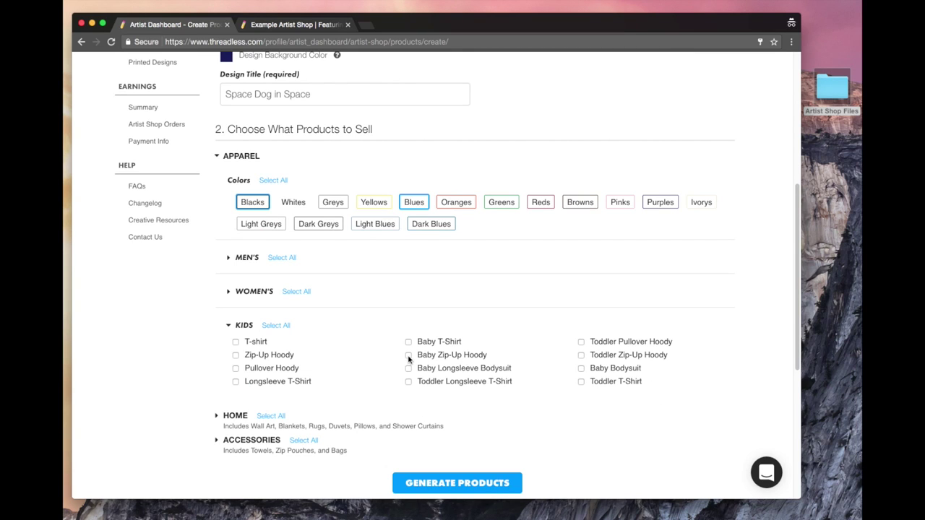
{"action": "left_click", "coordinate": [581, 355]}
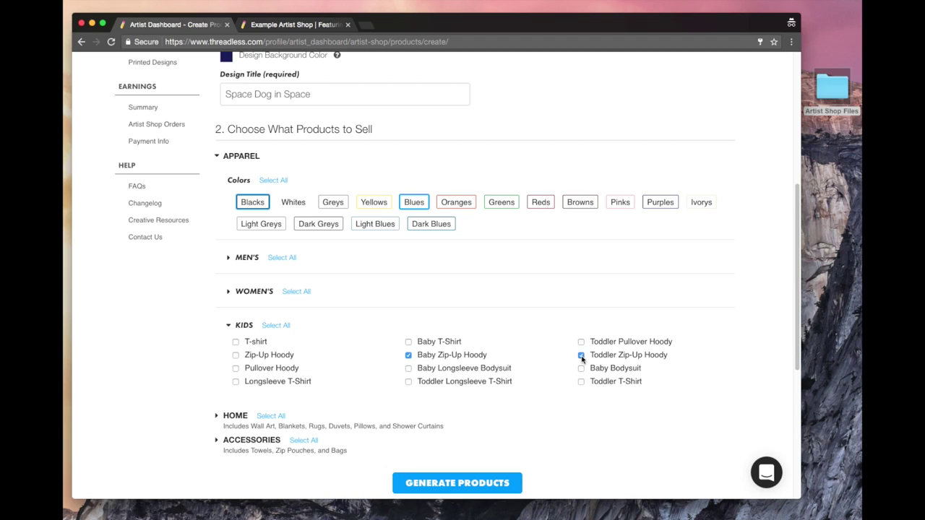
{"action": "left_click", "coordinate": [237, 356]}
{"action": "left_click", "coordinate": [228, 326]}
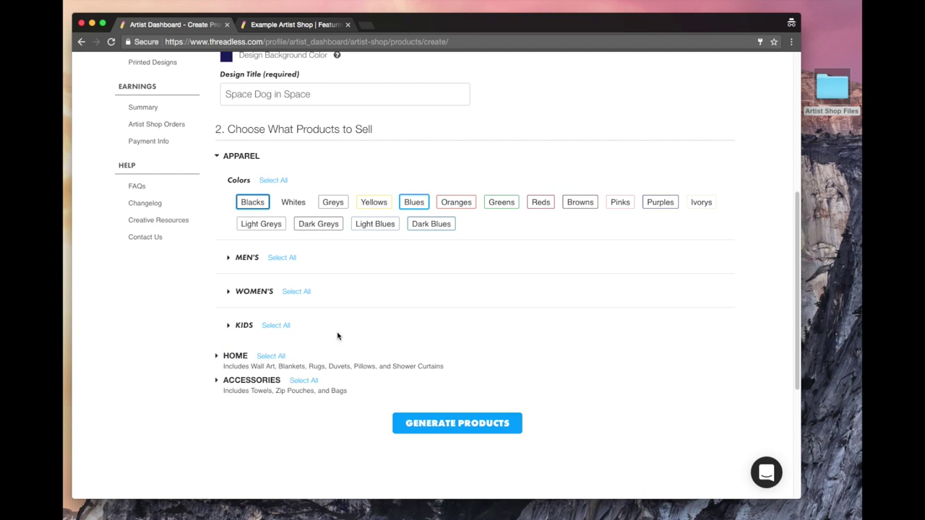
Select all home products and include the Bag from the accessories.
{"action": "scroll", "coordinate": [359, 334], "scroll_direction": "down", "scroll_amount": 1}
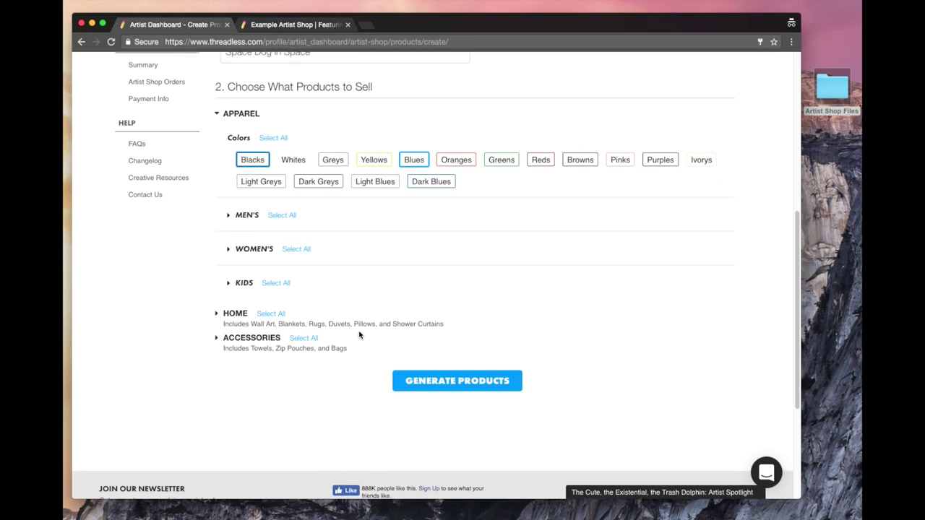
{"action": "left_click", "coordinate": [216, 311]}
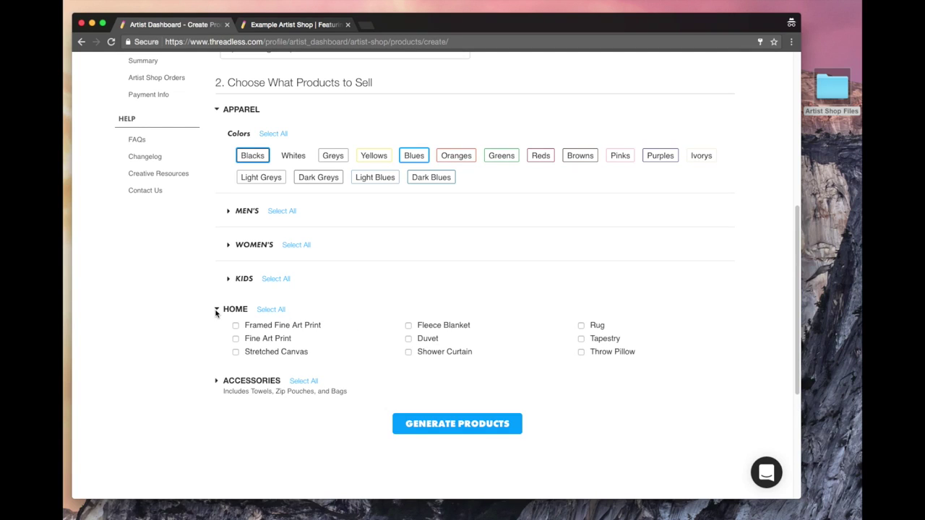
{"action": "left_click", "coordinate": [278, 311]}
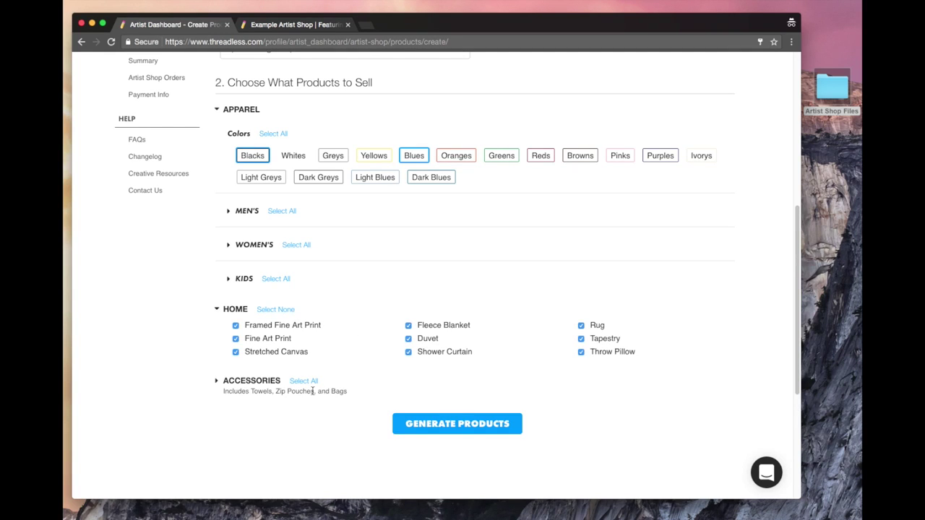
{"action": "left_click", "coordinate": [217, 382]}
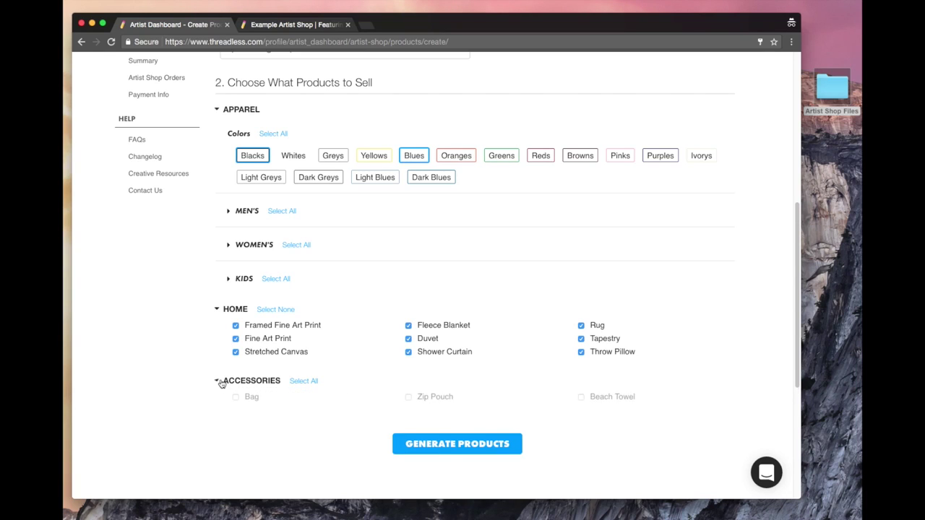
{"action": "scroll", "coordinate": [240, 374], "scroll_direction": "down", "scroll_amount": 2}
{"action": "left_click", "coordinate": [236, 342]}
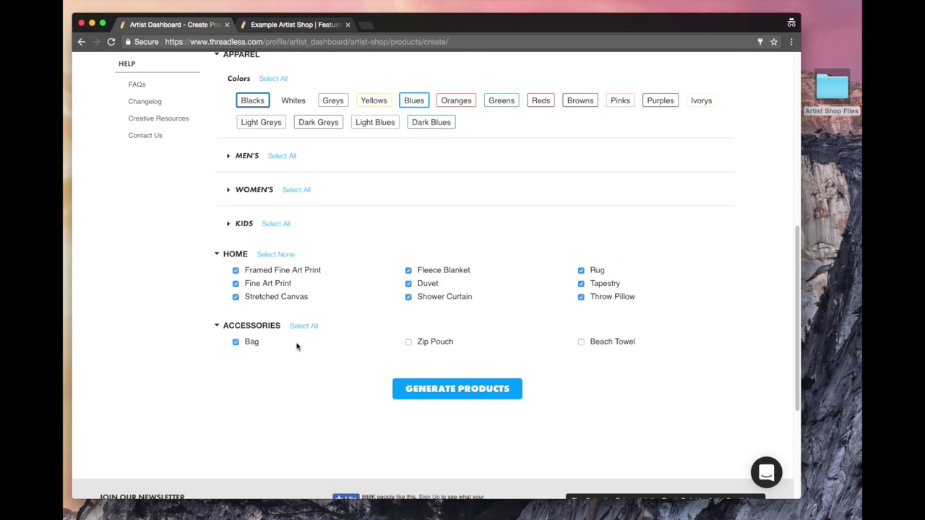
Review the product selections and generate the products.
{"action": "scroll", "coordinate": [434, 426], "scroll_direction": "up", "scroll_amount": 10}
{"action": "scroll", "coordinate": [422, 428], "scroll_direction": "down", "scroll_amount": 12}
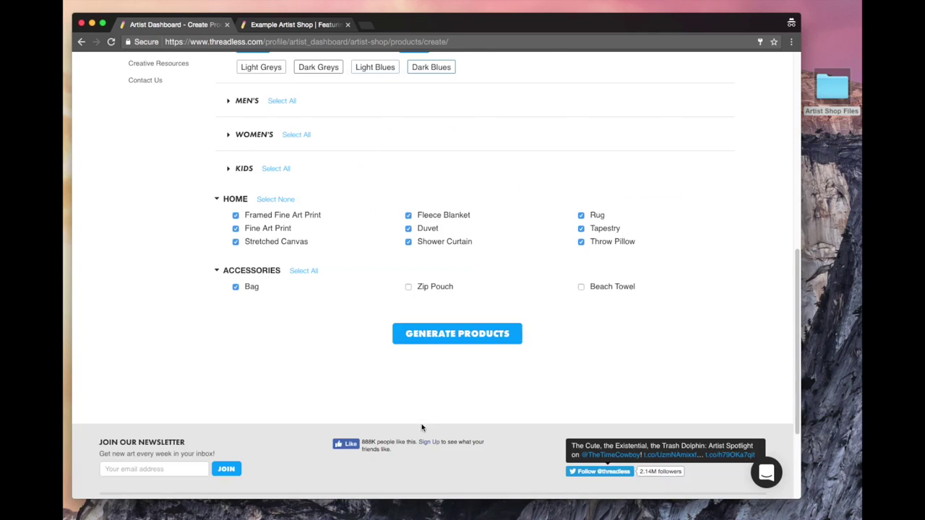
{"action": "left_click", "coordinate": [477, 337]}
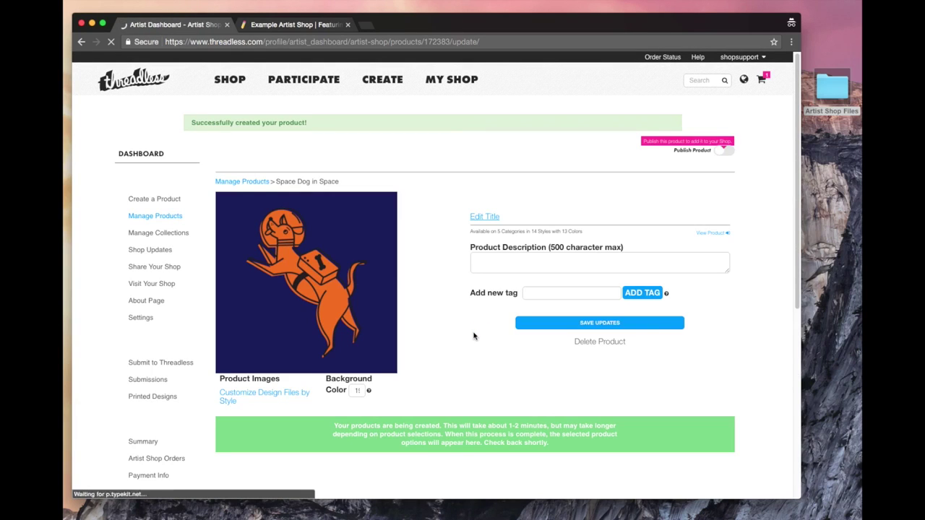
Enter "This Dog is Outta This World!" as the product description.
{"action": "scroll", "coordinate": [474, 329], "scroll_direction": "down", "scroll_amount": 2}
{"action": "scroll", "coordinate": [473, 322], "scroll_direction": "down", "scroll_amount": 1}
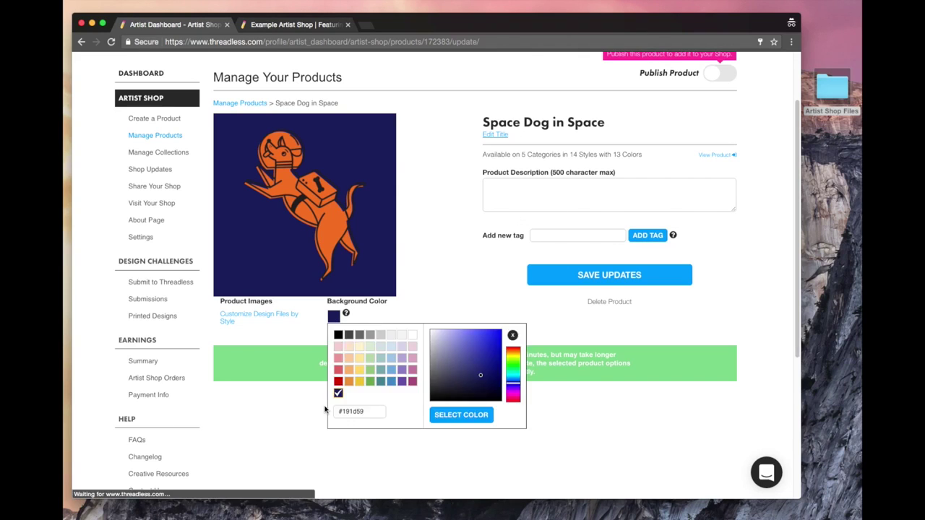
{"action": "left_click", "coordinate": [530, 194]}
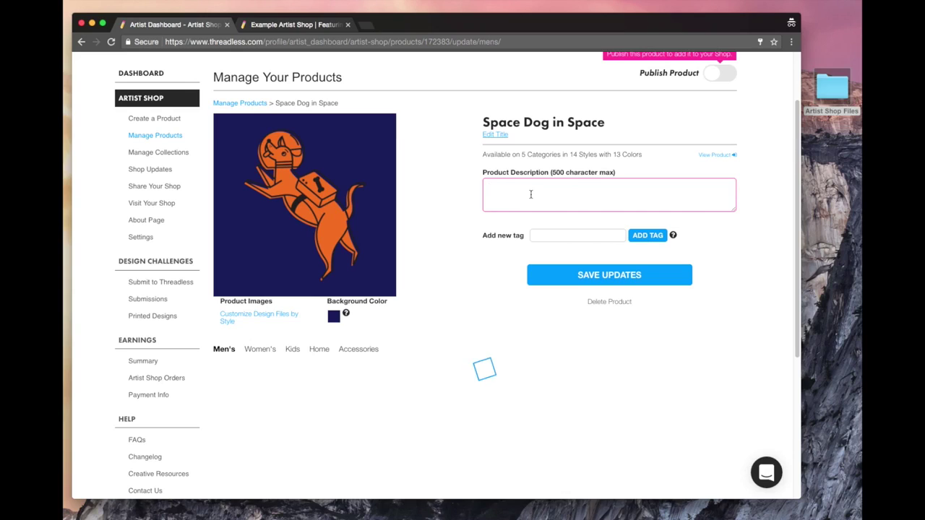
{"action": "type", "text": "This Dog is Outta This Wor"}
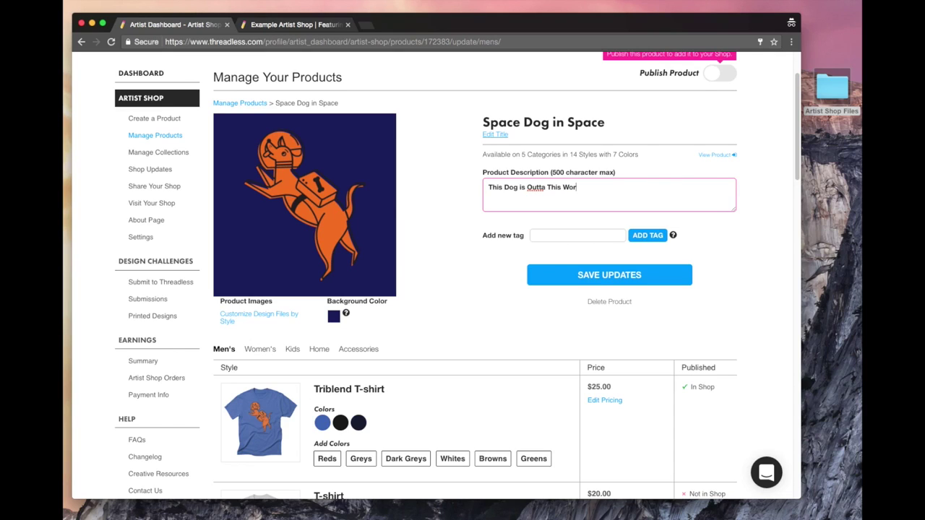
{"action": "type", "text": "!"}
{"action": "key", "text": "BackSpace"}
{"action": "key", "text": "BackSpace"}
{"action": "key", "text": "BackSpace"}
Add the tags Space, Dog, Cool dog and ruff to the product and check the help note on tags.
{"action": "left_click", "coordinate": [563, 236]}
{"action": "type", "text": "Space"}
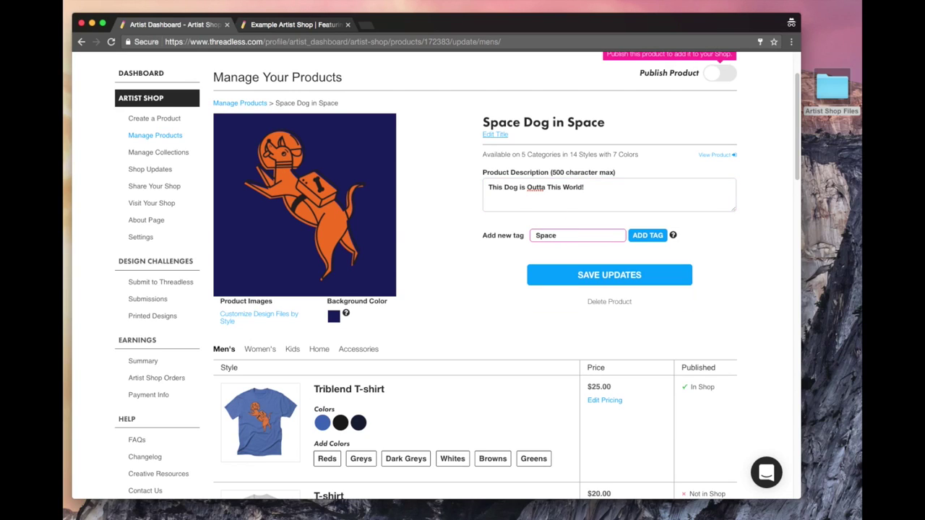
{"action": "key", "text": "Return"}
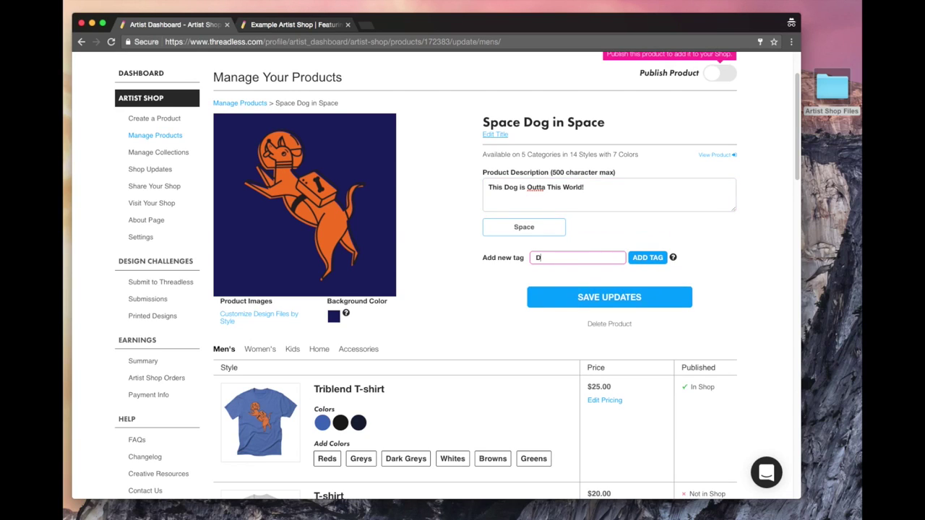
{"action": "type", "text": "DOg"}
{"action": "key", "text": "BackSpace"}
{"action": "key", "text": "BackSpace"}
{"action": "type", "text": "og"}
{"action": "key", "text": "Return"}
{"action": "type", "text": "Co"}
{"action": "key", "text": "Return"}
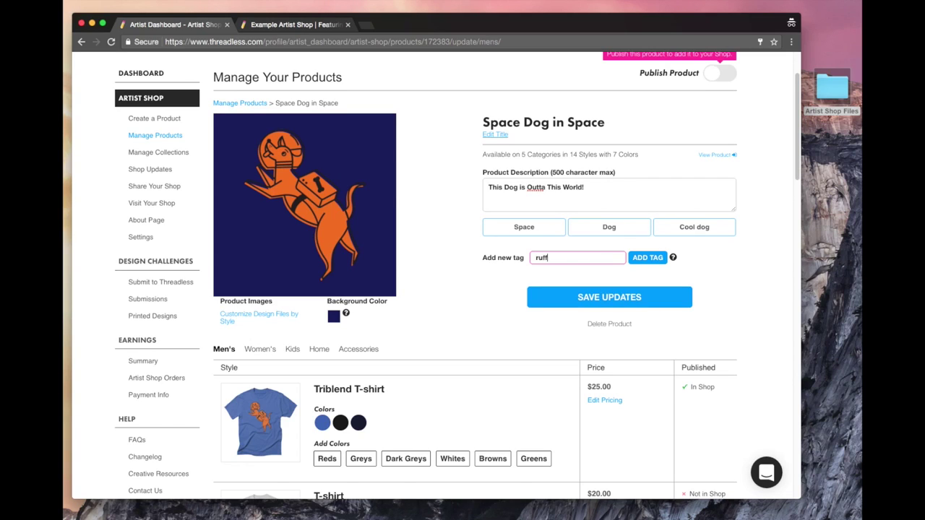
{"action": "key", "text": "Return"}
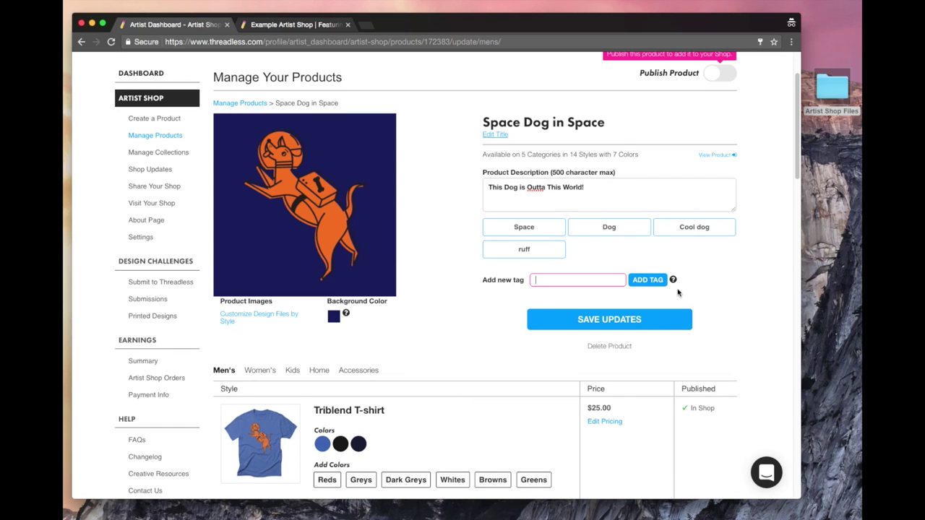
{"action": "mouse_move", "coordinate": [672, 282]}
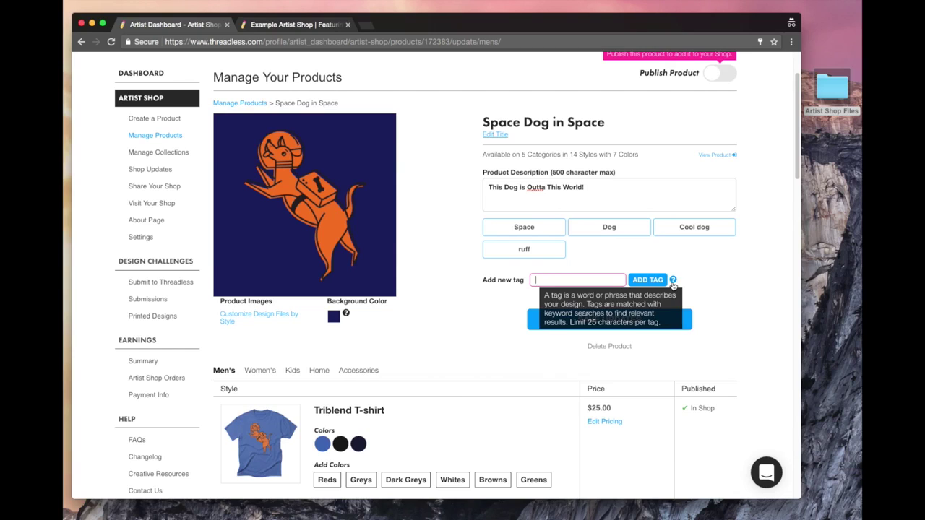
{"action": "left_click", "coordinate": [737, 300]}
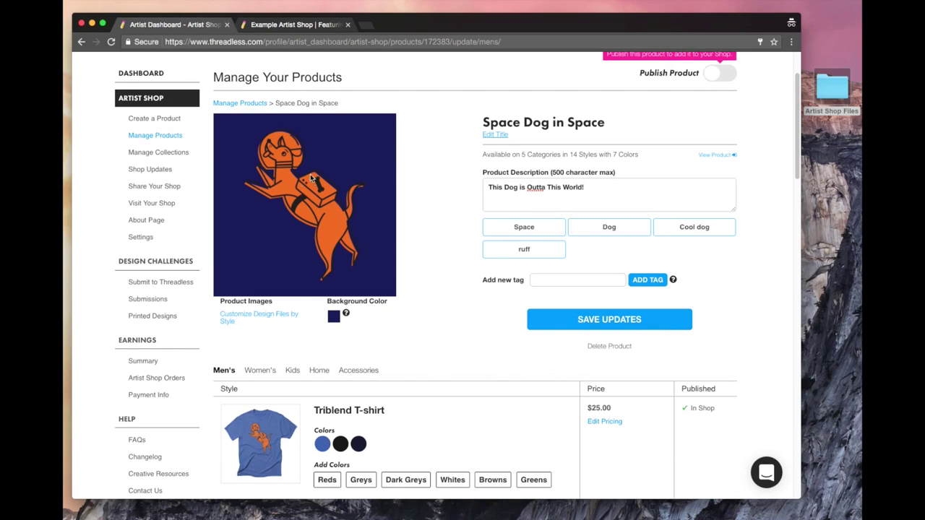
Change the background color of the Space Dog in Space product image to a light blue.
{"action": "left_click", "coordinate": [334, 316]}
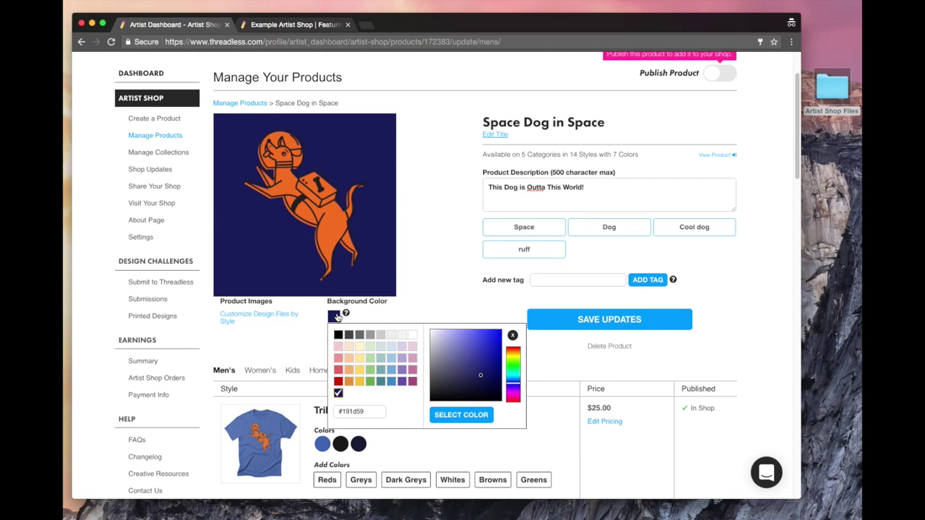
{"action": "left_click", "coordinate": [371, 337]}
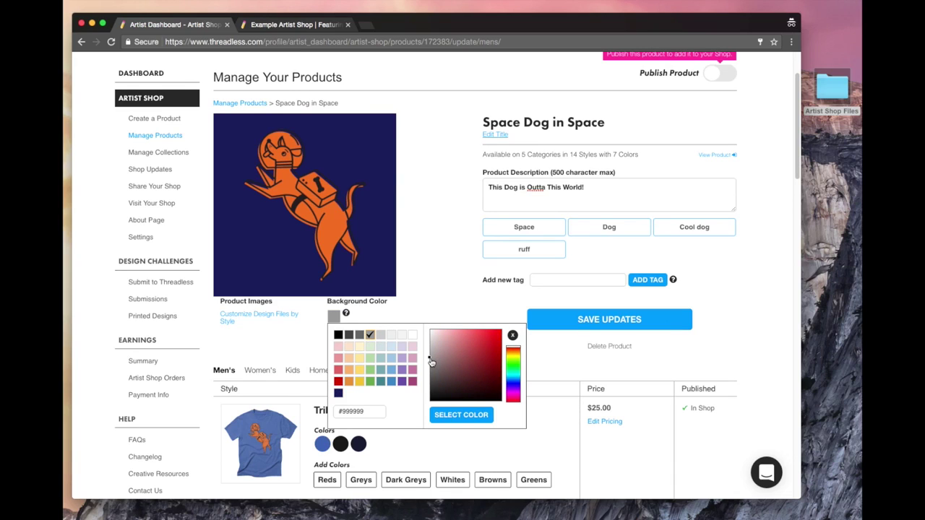
{"action": "left_click", "coordinate": [391, 381]}
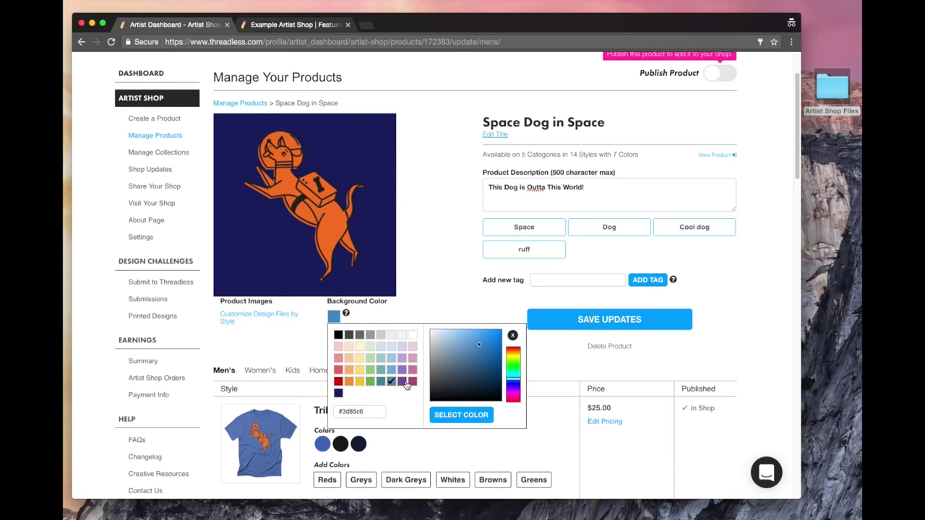
{"action": "left_click", "coordinate": [462, 336]}
{"action": "left_click", "coordinate": [475, 417]}
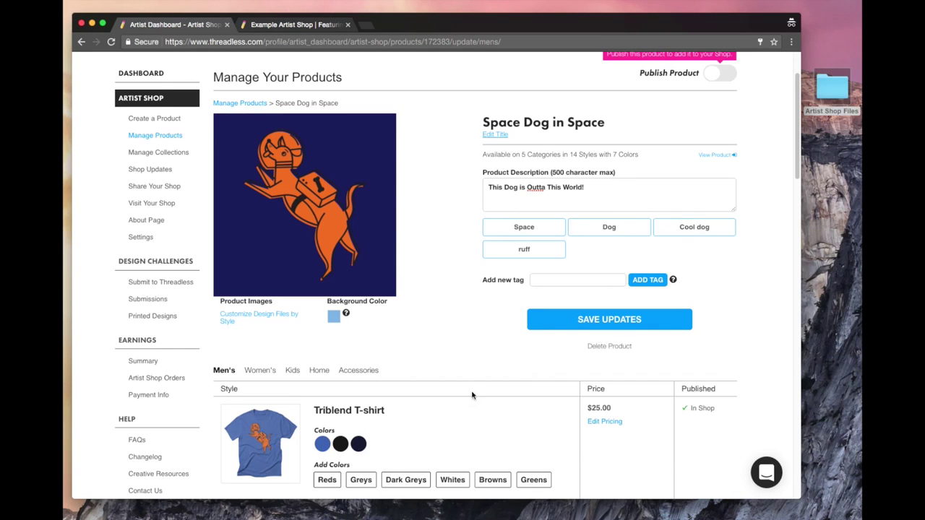
Add Reds as a color option for the men's Triblend T-shirt and preview the shirt in red.
{"action": "scroll", "coordinate": [460, 378], "scroll_direction": "down", "scroll_amount": 2}
{"action": "scroll", "coordinate": [459, 378], "scroll_direction": "down", "scroll_amount": 2}
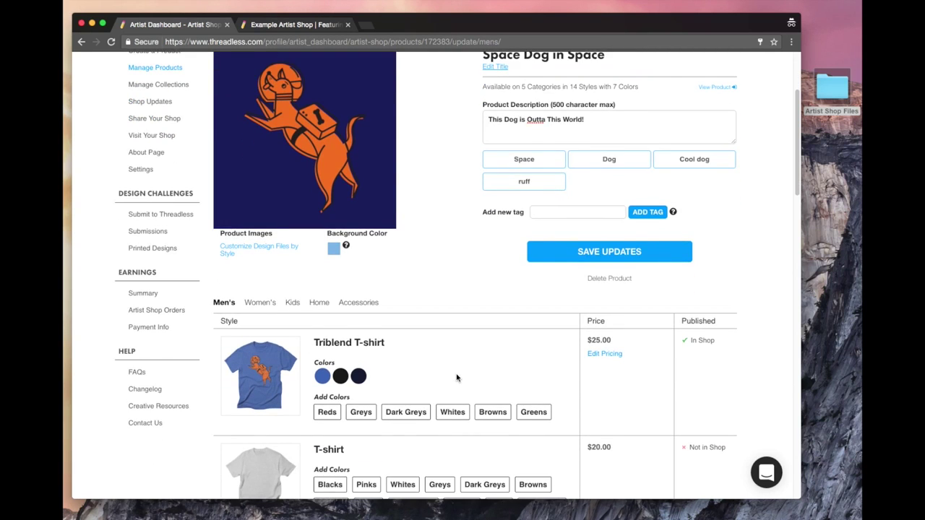
{"action": "scroll", "coordinate": [456, 378], "scroll_direction": "up", "scroll_amount": 5}
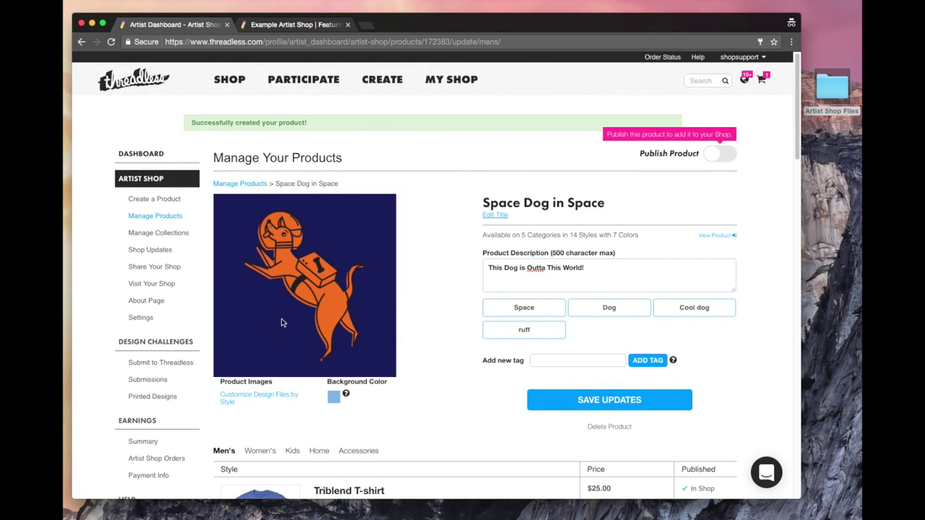
{"action": "scroll", "coordinate": [441, 453], "scroll_direction": "down", "scroll_amount": 6}
{"action": "scroll", "coordinate": [441, 454], "scroll_direction": "down", "scroll_amount": 1}
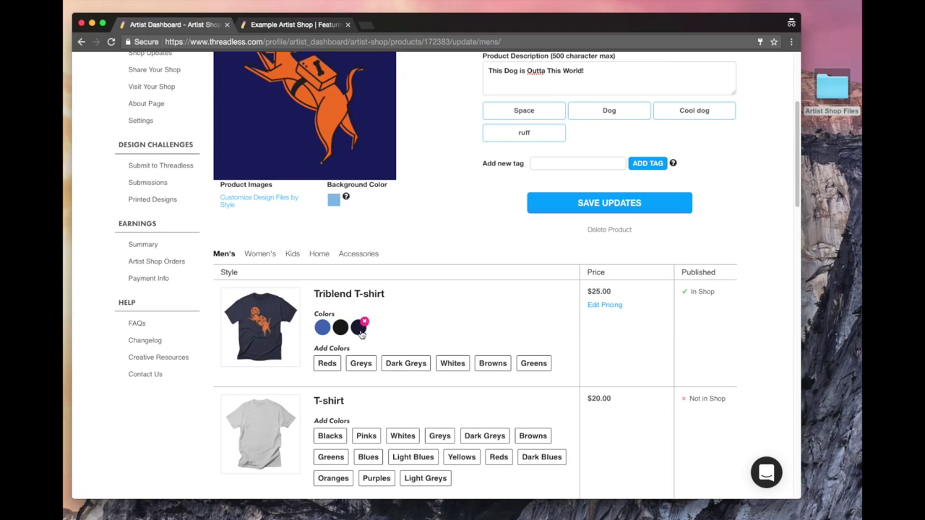
{"action": "left_click", "coordinate": [328, 364]}
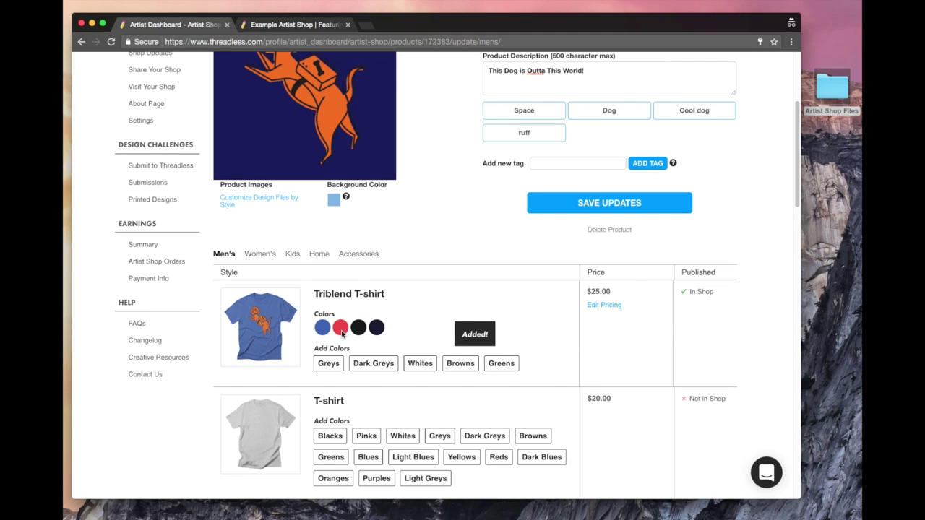
{"action": "mouse_move", "coordinate": [338, 334]}
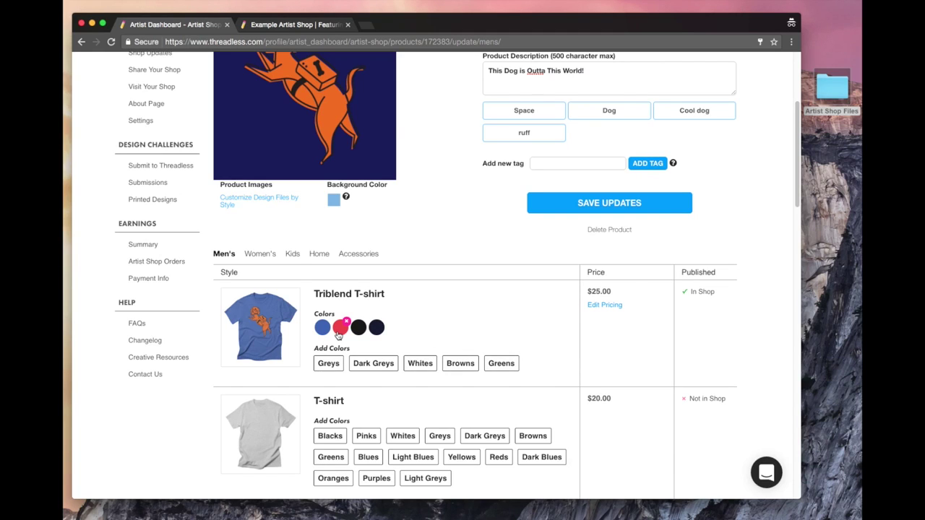
{"action": "left_click", "coordinate": [338, 334]}
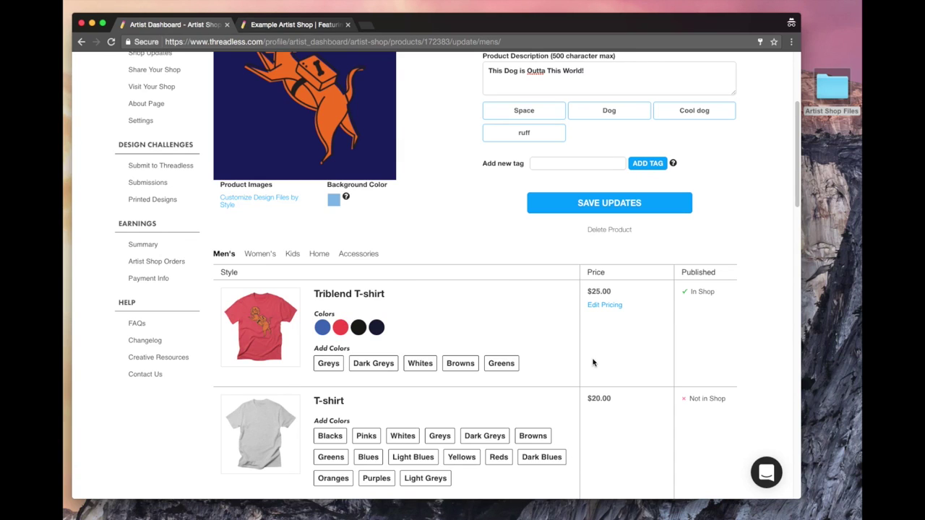
Add a grey color option to the women's Muscle Tank.
{"action": "scroll", "coordinate": [593, 369], "scroll_direction": "down", "scroll_amount": 5}
{"action": "scroll", "coordinate": [374, 273], "scroll_direction": "down", "scroll_amount": 5}
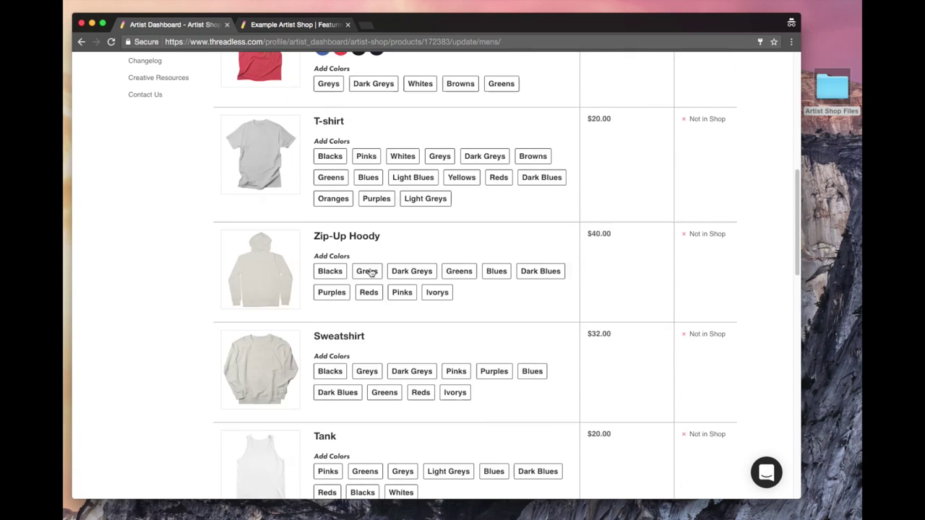
{"action": "scroll", "coordinate": [387, 392], "scroll_direction": "down", "scroll_amount": 5}
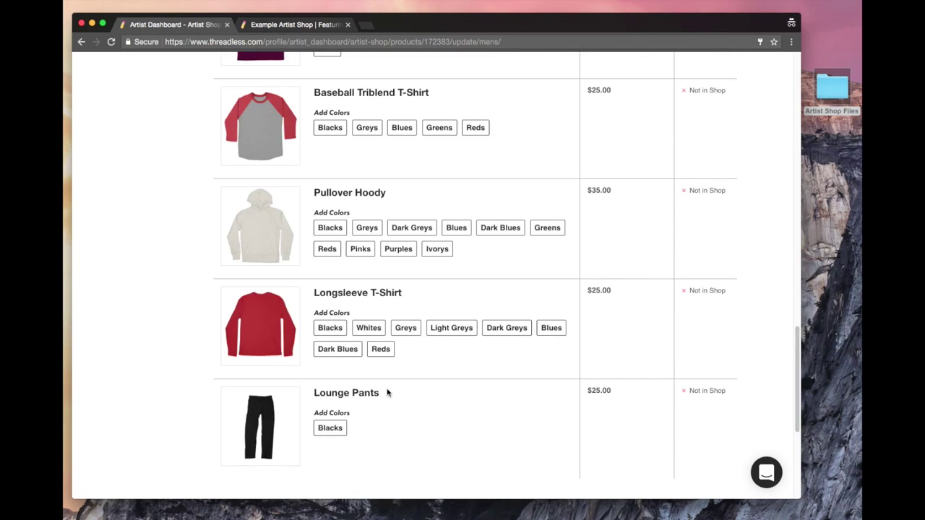
{"action": "scroll", "coordinate": [340, 414], "scroll_direction": "down", "scroll_amount": 1}
{"action": "scroll", "coordinate": [354, 408], "scroll_direction": "up", "scroll_amount": 5}
{"action": "scroll", "coordinate": [357, 403], "scroll_direction": "up", "scroll_amount": 10}
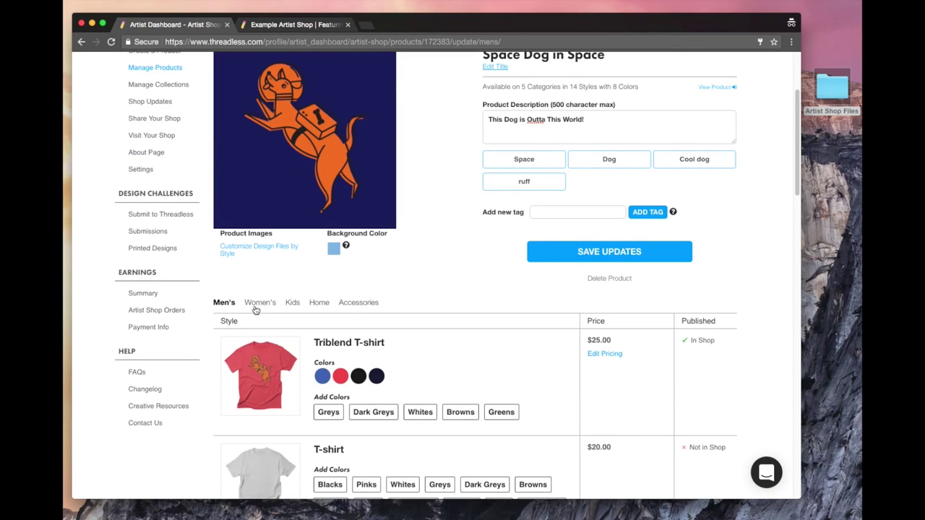
{"action": "left_click", "coordinate": [256, 307]}
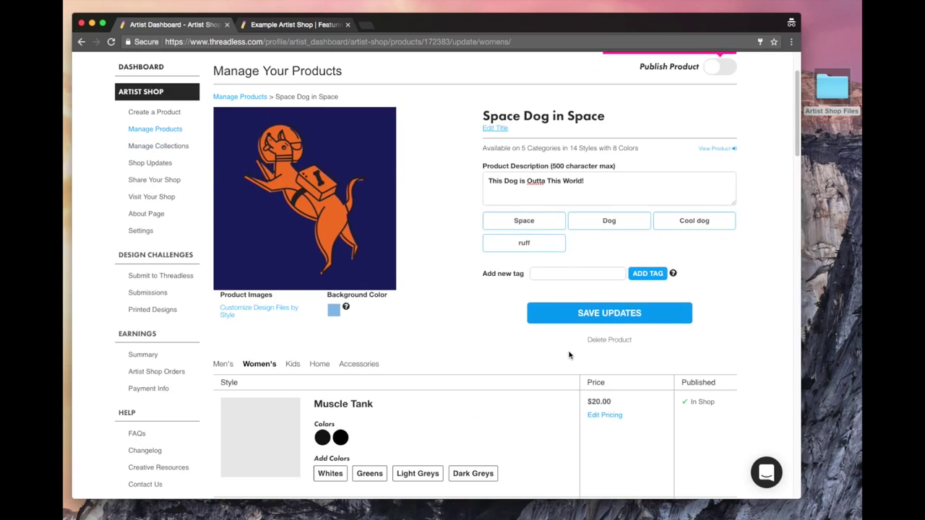
{"action": "scroll", "coordinate": [569, 355], "scroll_direction": "down", "scroll_amount": 3}
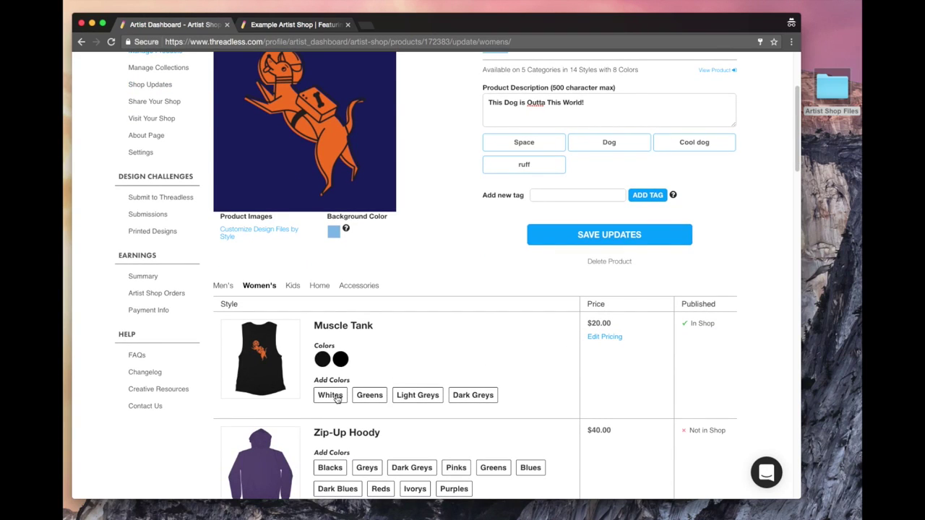
{"action": "left_click", "coordinate": [433, 402]}
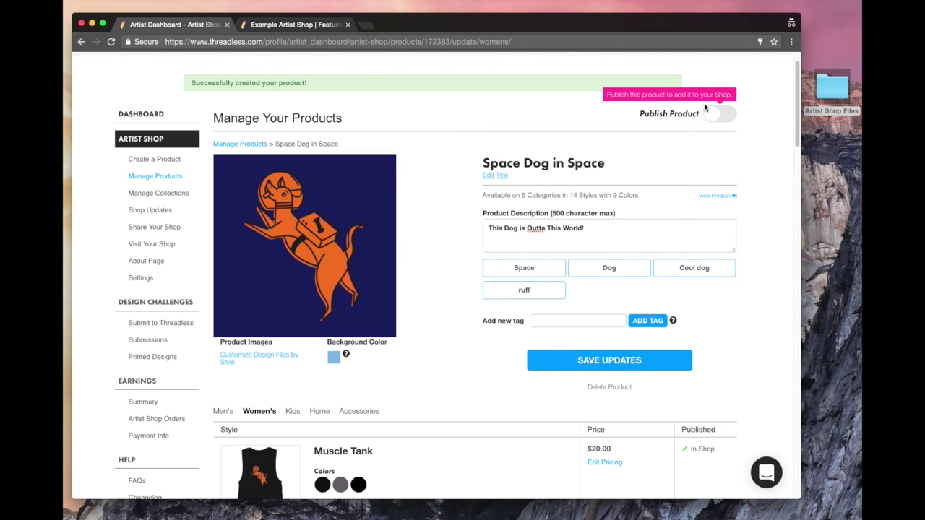
Save the product updates, publish the product to the shop and dismiss the promotion window.
{"action": "left_click", "coordinate": [623, 362]}
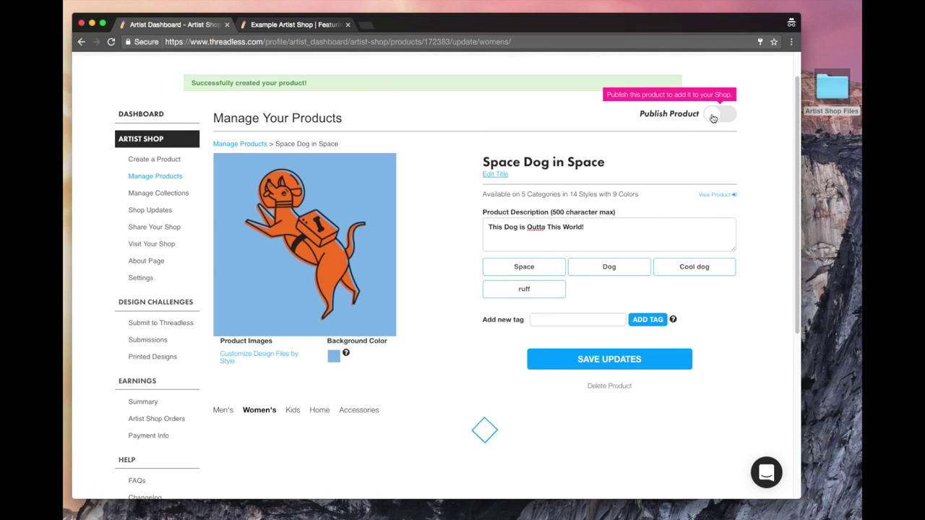
{"action": "left_click", "coordinate": [713, 118]}
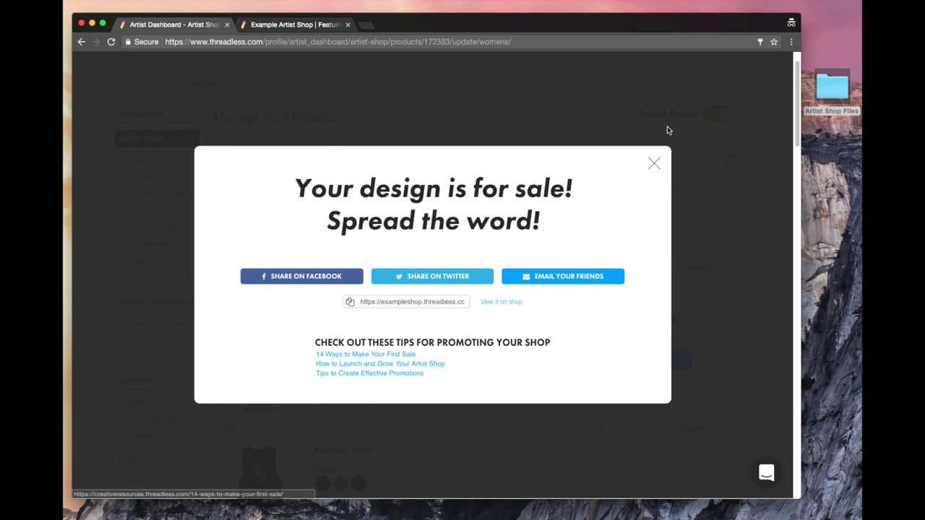
{"action": "left_click", "coordinate": [655, 167]}
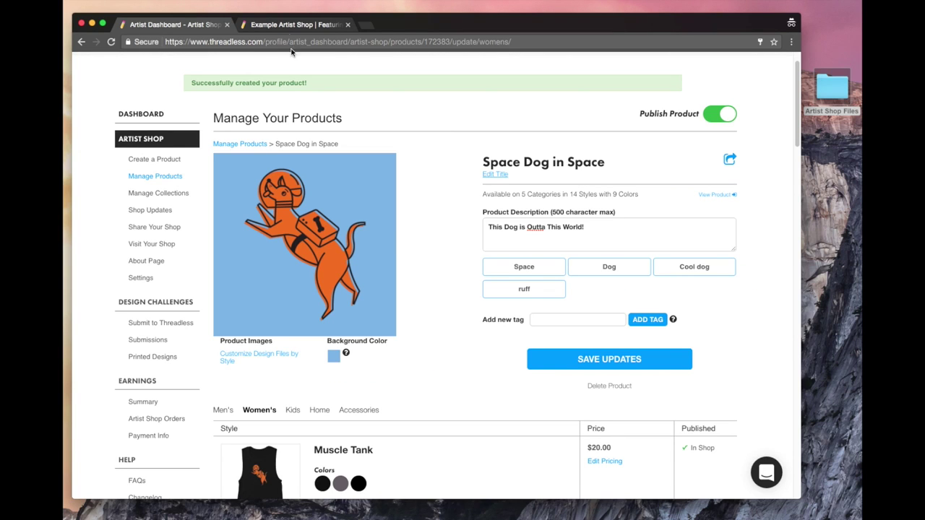
View the published Space Dog in Space product in the shop as a Men's Triblend T-shirt and examine its page.
{"action": "left_click", "coordinate": [716, 195]}
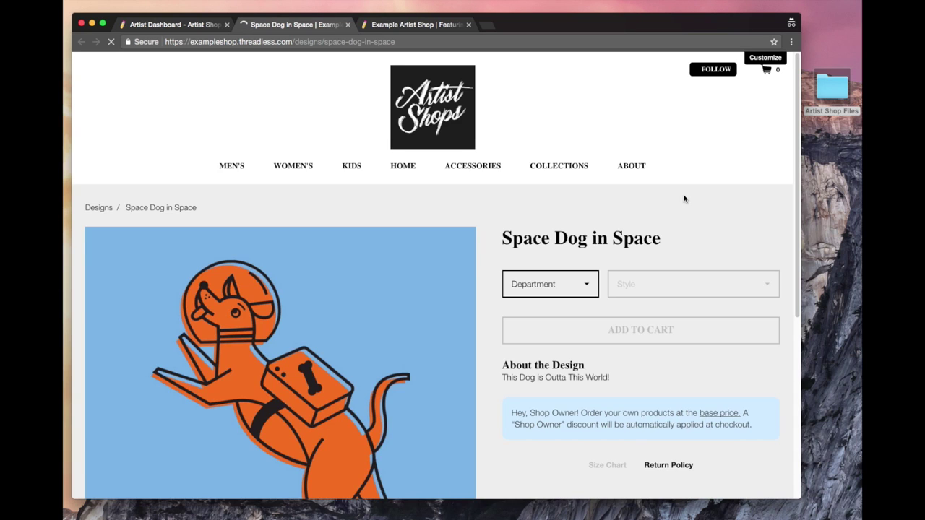
{"action": "scroll", "coordinate": [567, 210], "scroll_direction": "down", "scroll_amount": 3}
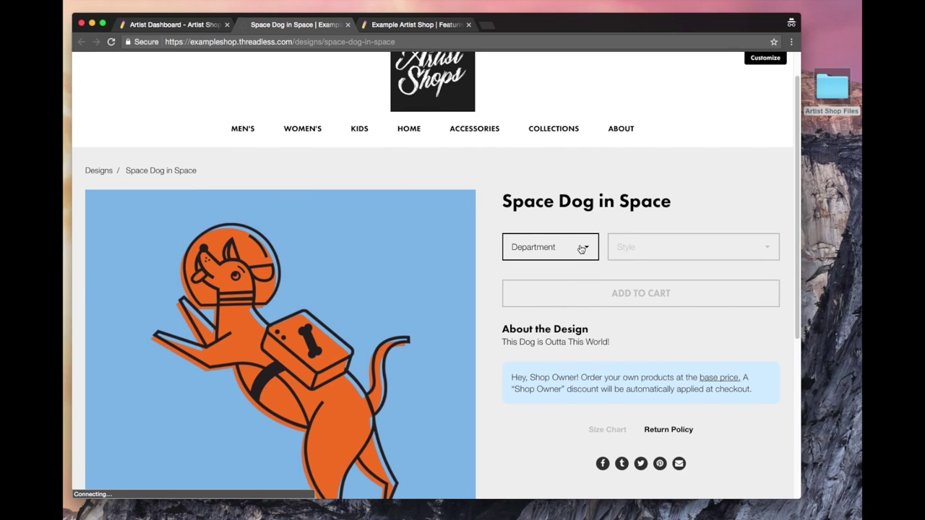
{"action": "left_click", "coordinate": [582, 248]}
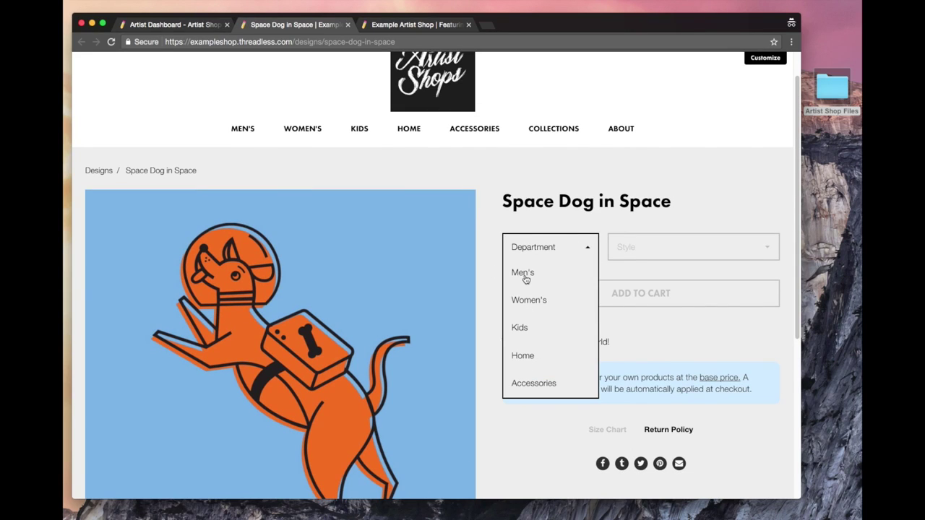
{"action": "left_click", "coordinate": [529, 275]}
{"action": "left_click", "coordinate": [630, 249]}
{"action": "left_click", "coordinate": [645, 274]}
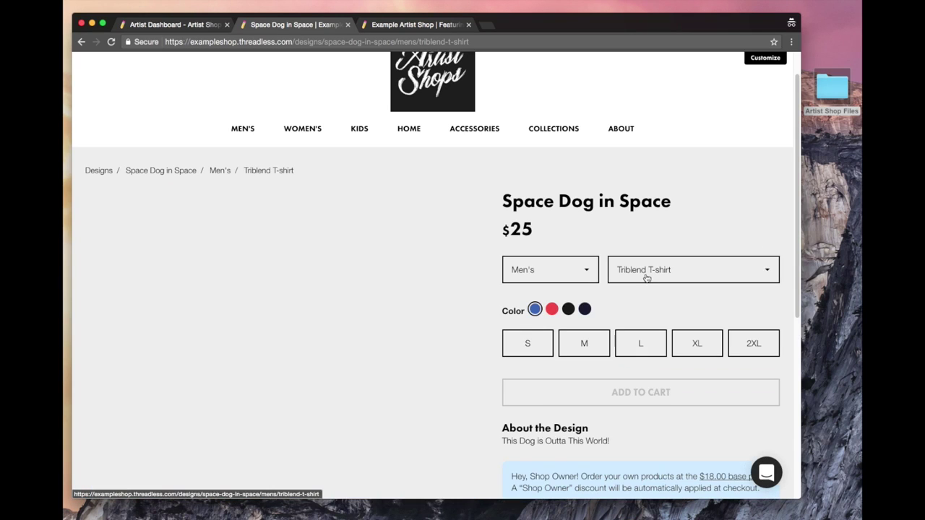
{"action": "scroll", "coordinate": [639, 279], "scroll_direction": "down", "scroll_amount": 2}
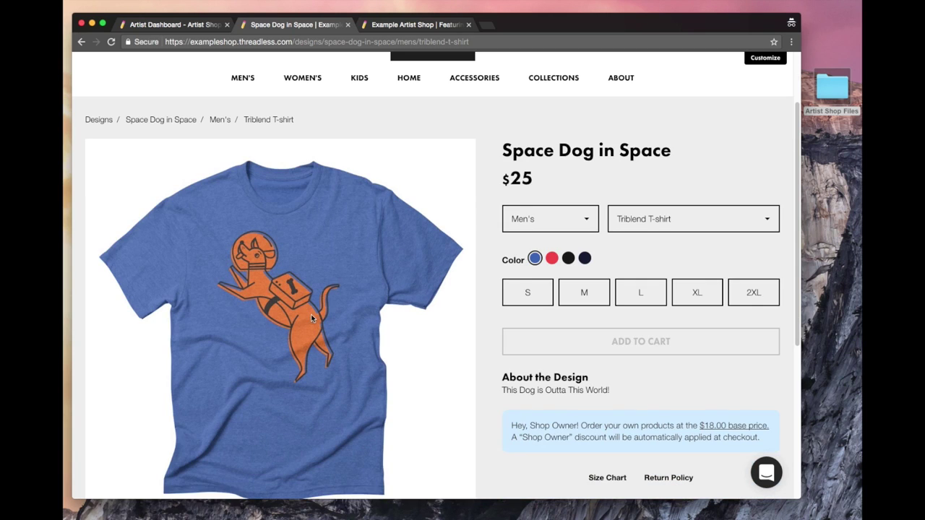
{"action": "scroll", "coordinate": [520, 309], "scroll_direction": "down", "scroll_amount": 1}
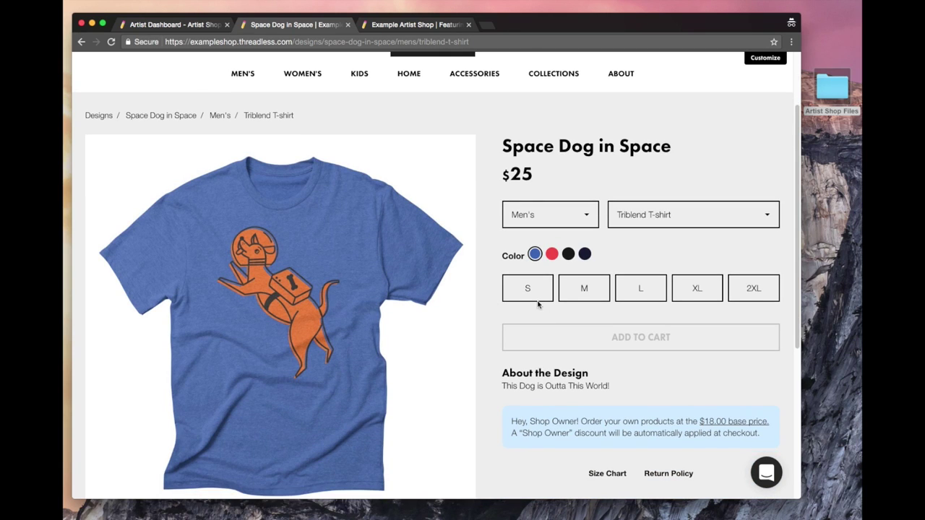
{"action": "scroll", "coordinate": [483, 193], "scroll_direction": "up", "scroll_amount": 3}
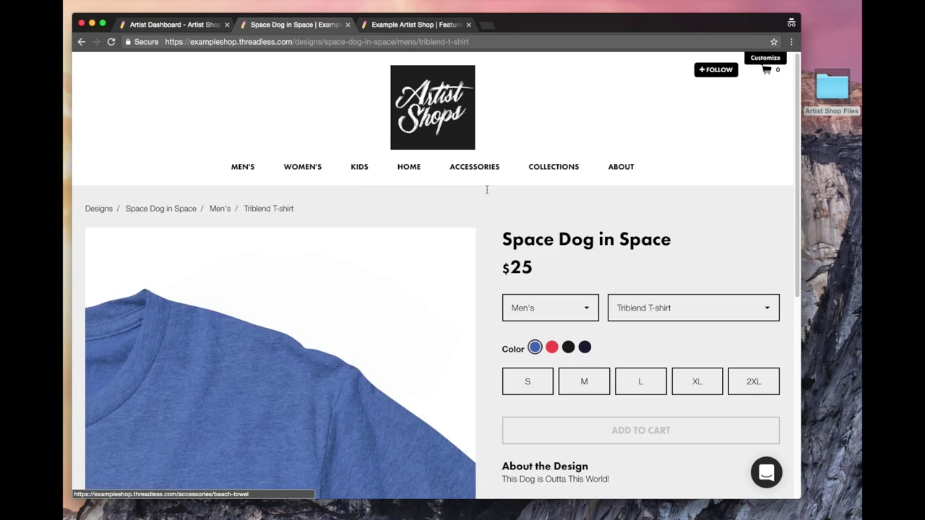
Open the Facebook sharing window for the T-shirt from its shop page and close it again.
{"action": "scroll", "coordinate": [616, 284], "scroll_direction": "down", "scroll_amount": 10}
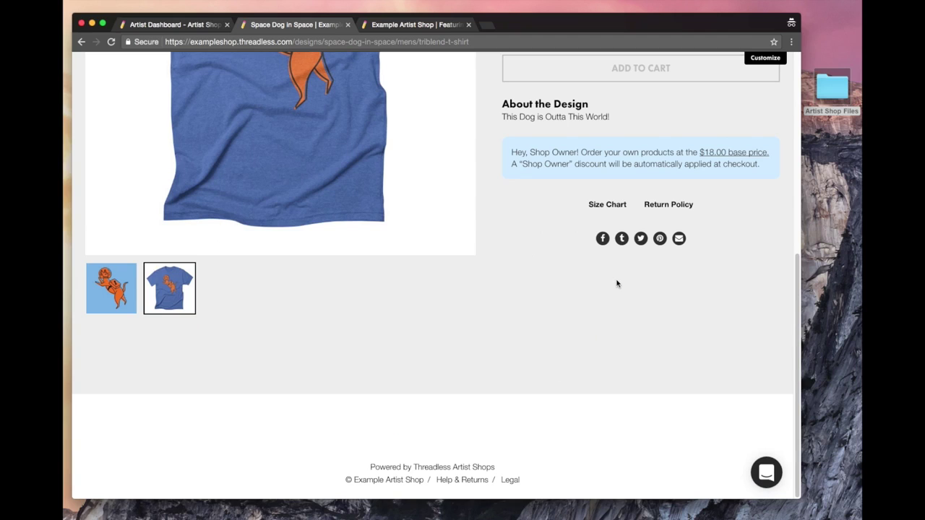
{"action": "left_click", "coordinate": [602, 240]}
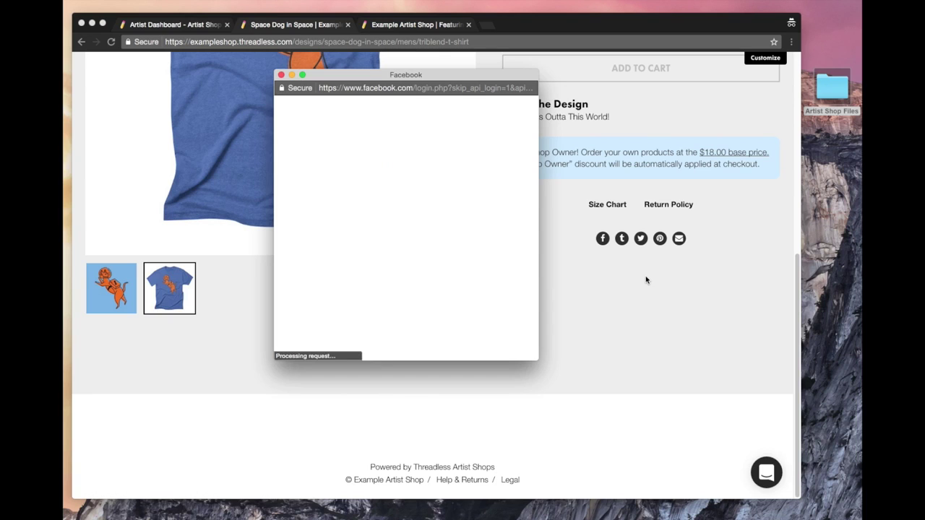
{"action": "left_click", "coordinate": [281, 76]}
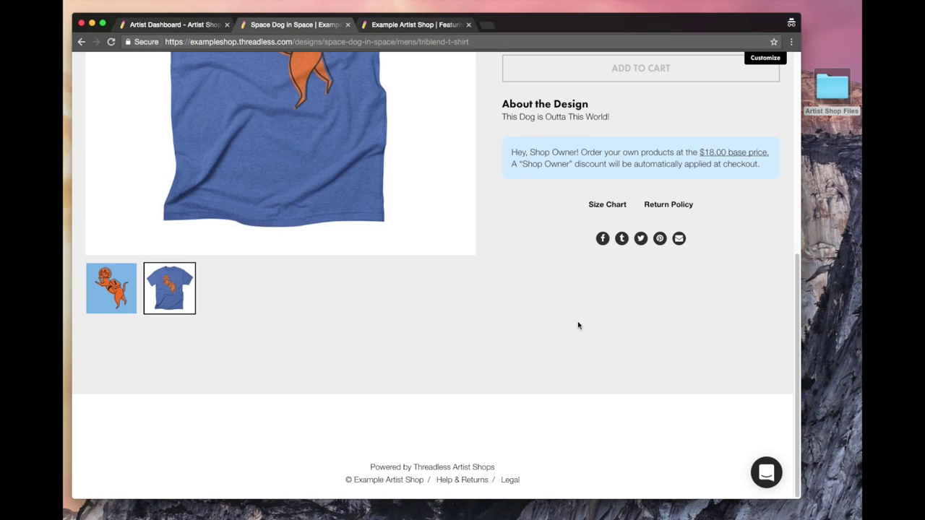
{"action": "scroll", "coordinate": [584, 300], "scroll_direction": "up", "scroll_amount": 5}
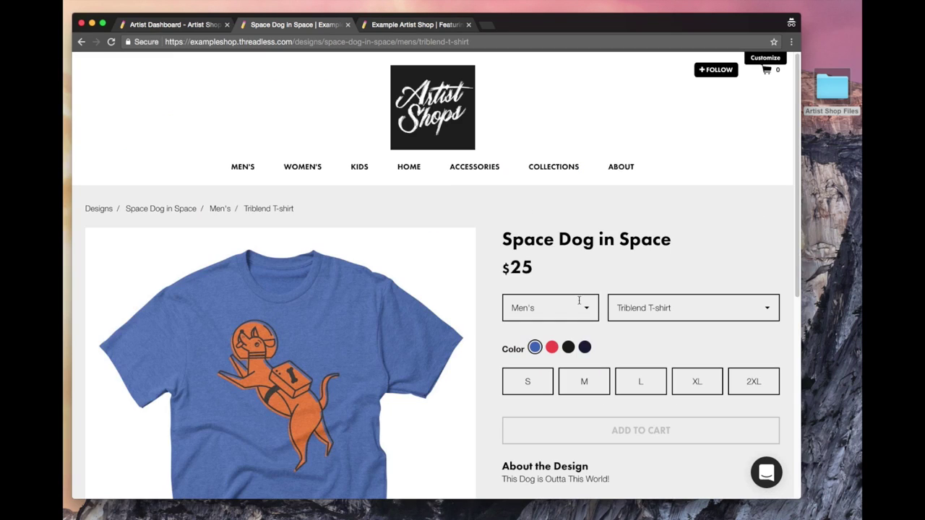
Return to the artist dashboard, open the list of managed products and look through the published designs.
{"action": "left_click", "coordinate": [180, 26]}
{"action": "left_click", "coordinate": [160, 176]}
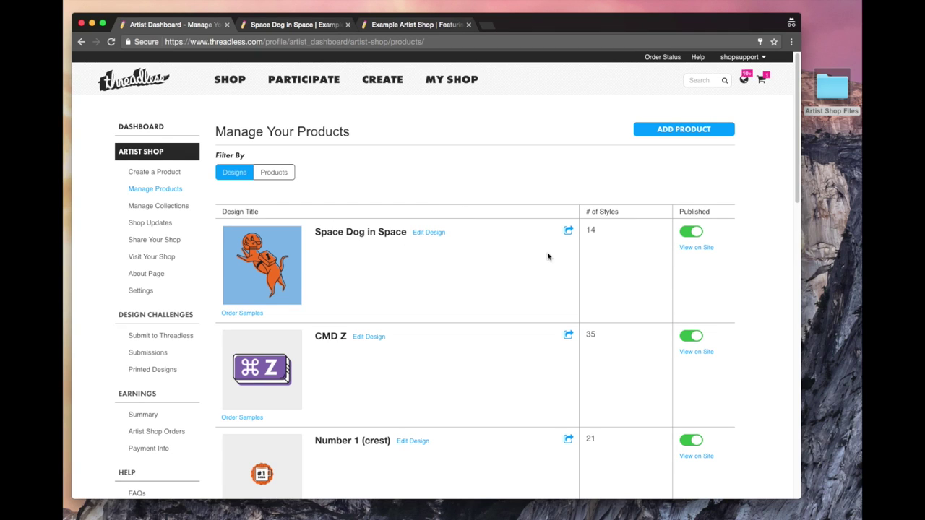
{"action": "scroll", "coordinate": [542, 253], "scroll_direction": "down", "scroll_amount": 3}
{"action": "scroll", "coordinate": [539, 248], "scroll_direction": "down", "scroll_amount": 8}
{"action": "scroll", "coordinate": [539, 248], "scroll_direction": "up", "scroll_amount": 6}
{"action": "scroll", "coordinate": [539, 249], "scroll_direction": "up", "scroll_amount": 5}
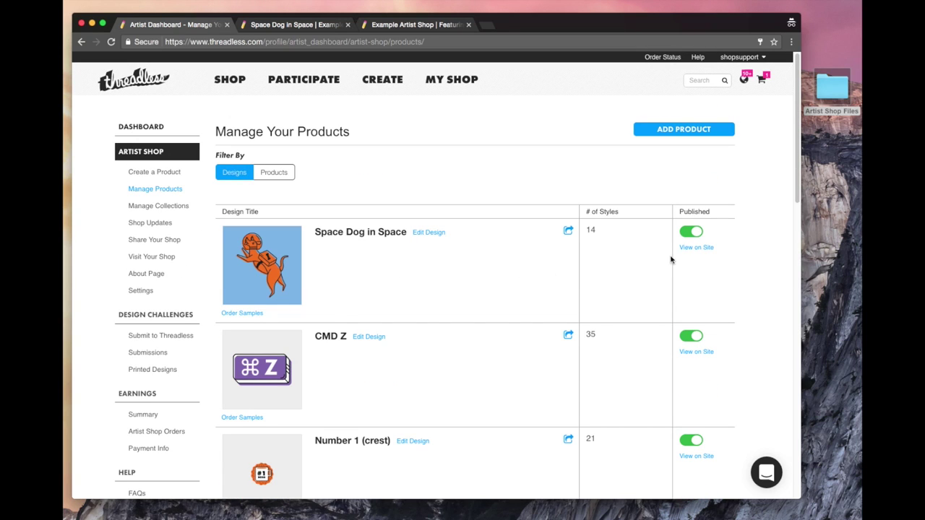
Check the sharing options for Space Dog in Space and open the design for editing.
{"action": "left_click", "coordinate": [568, 231]}
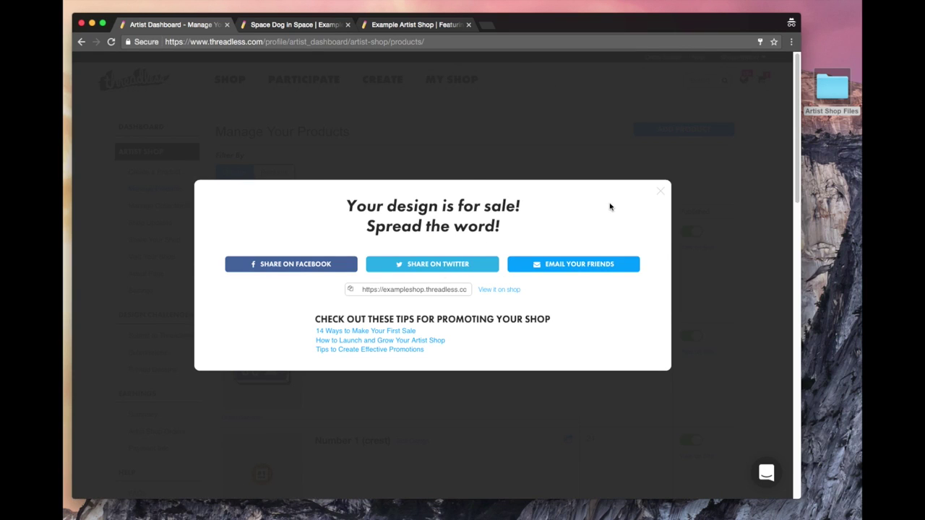
{"action": "left_click", "coordinate": [659, 192]}
{"action": "left_click", "coordinate": [432, 233]}
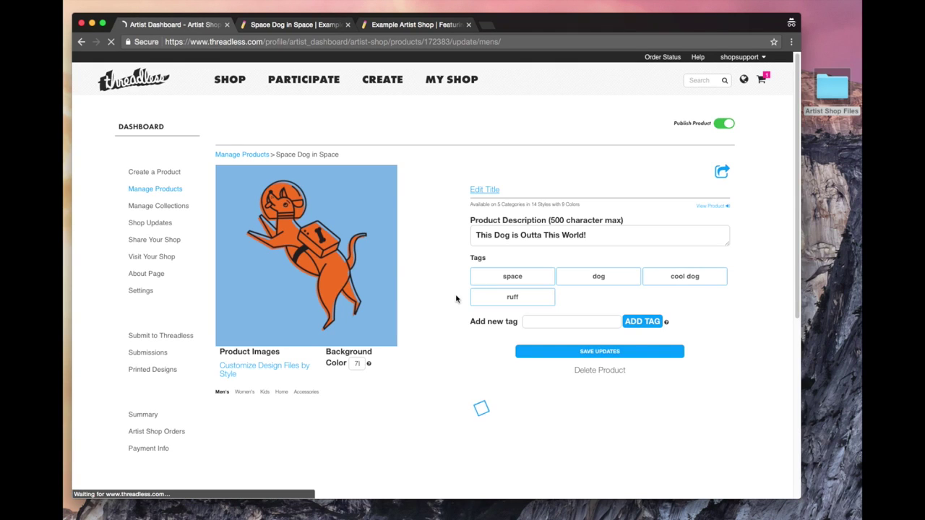
{"action": "scroll", "coordinate": [487, 275], "scroll_direction": "down", "scroll_amount": 2}
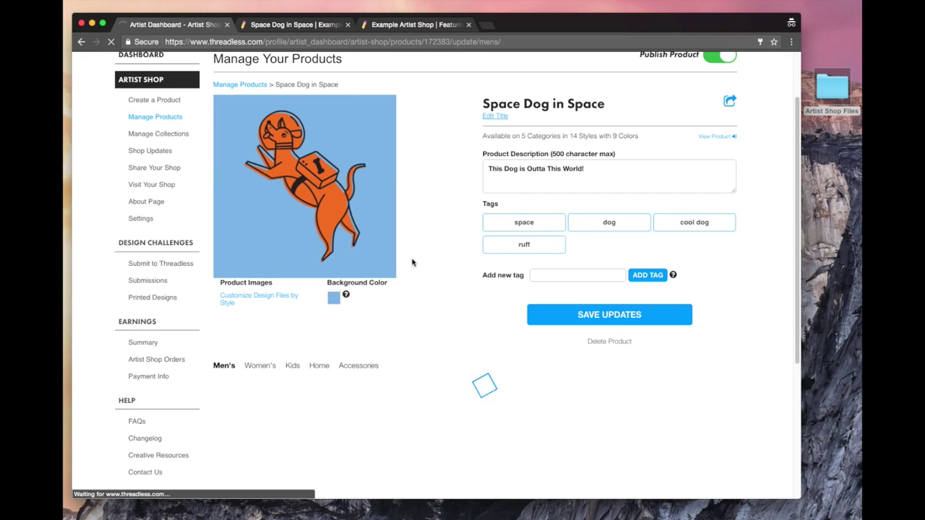
Start customizing the Space Dog in Space design files by style and choose Wall Art as the style to update.
{"action": "scroll", "coordinate": [412, 263], "scroll_direction": "up", "scroll_amount": 1}
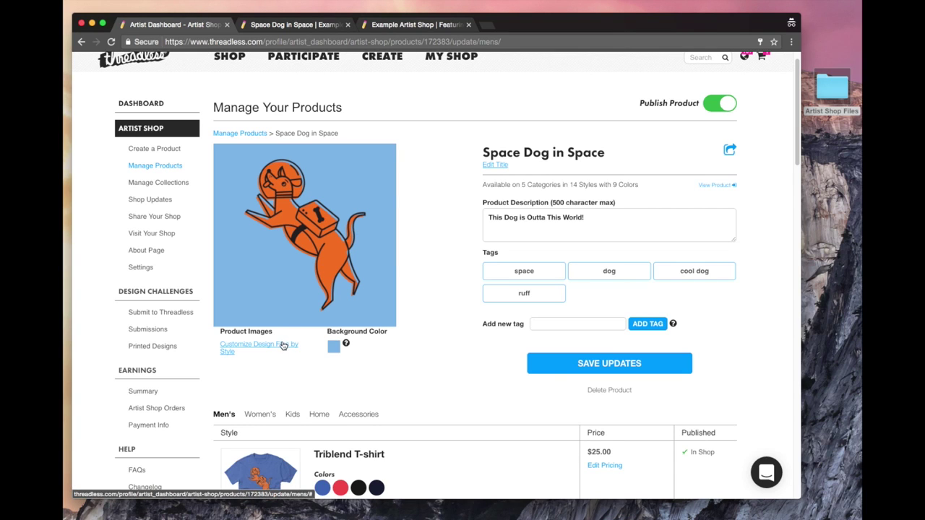
{"action": "left_click", "coordinate": [283, 345]}
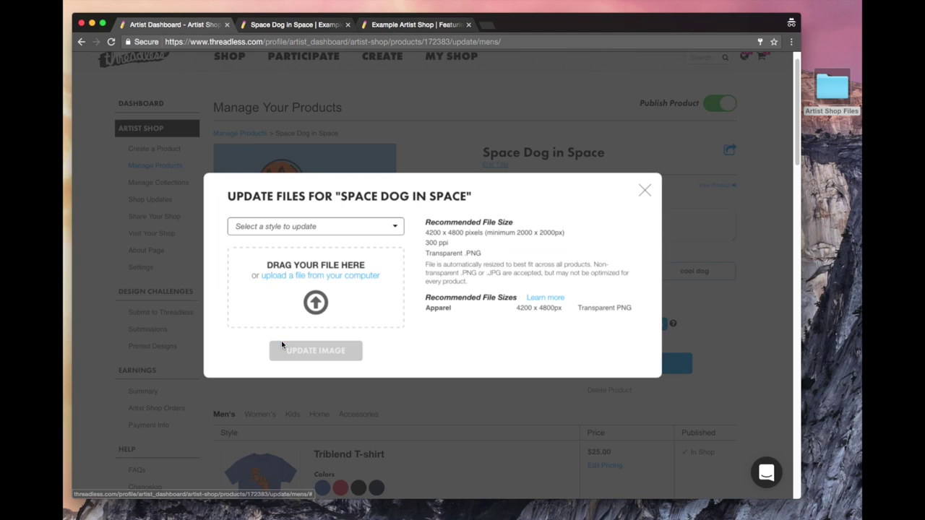
{"action": "left_click", "coordinate": [395, 229]}
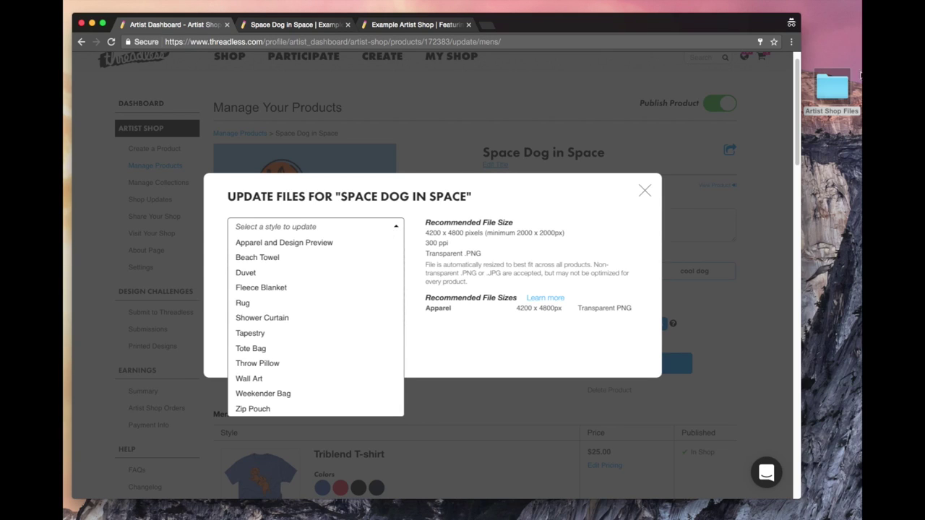
{"action": "left_click", "coordinate": [253, 383]}
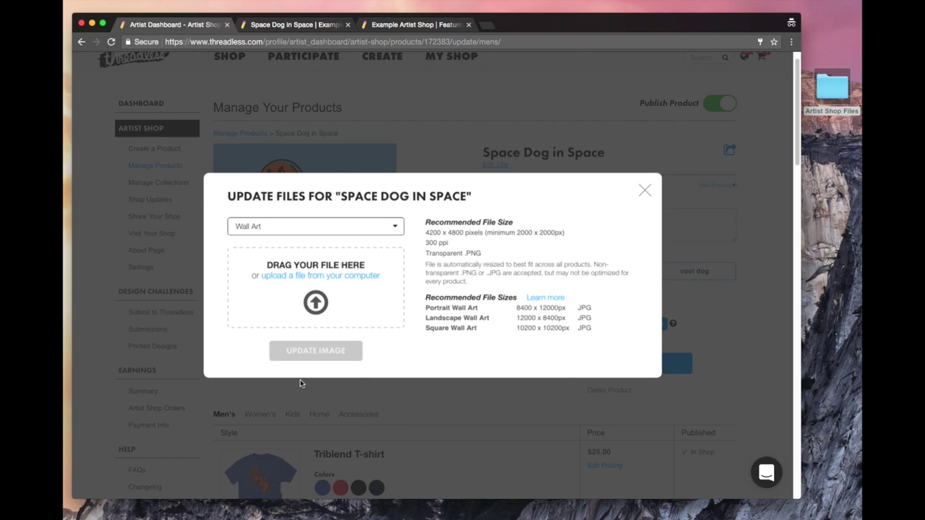
Upload WALL-square.jpg from the Artist Shop Files folder on the desktop as the wall art image.
{"action": "left_click", "coordinate": [836, 87]}
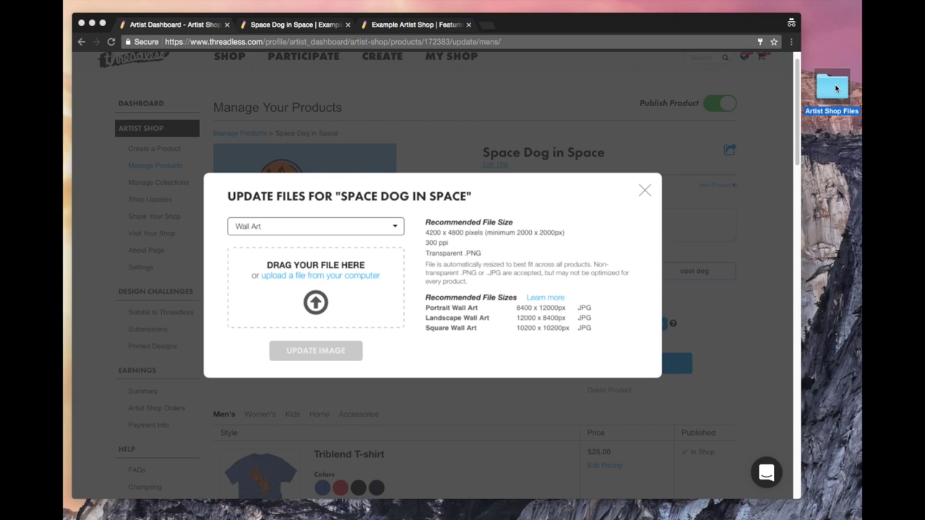
{"action": "double_click", "coordinate": [836, 87]}
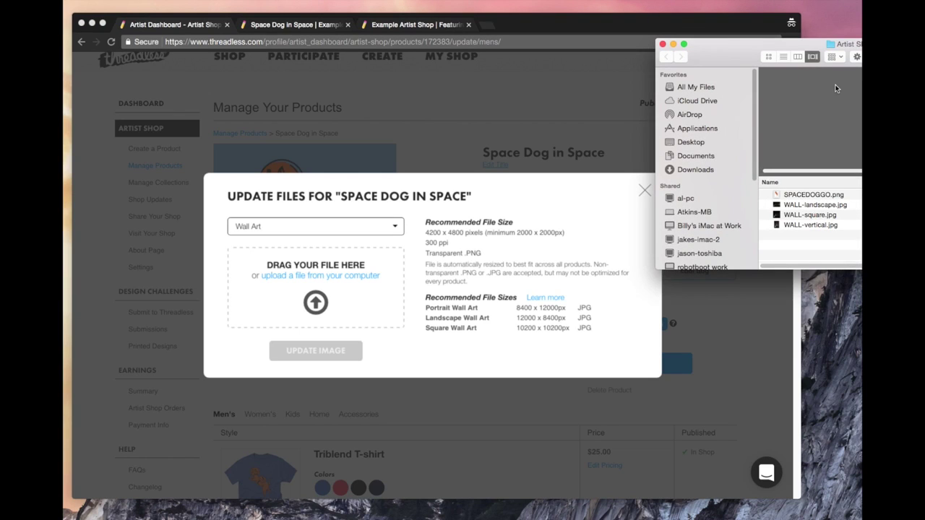
{"action": "left_click", "coordinate": [816, 216]}
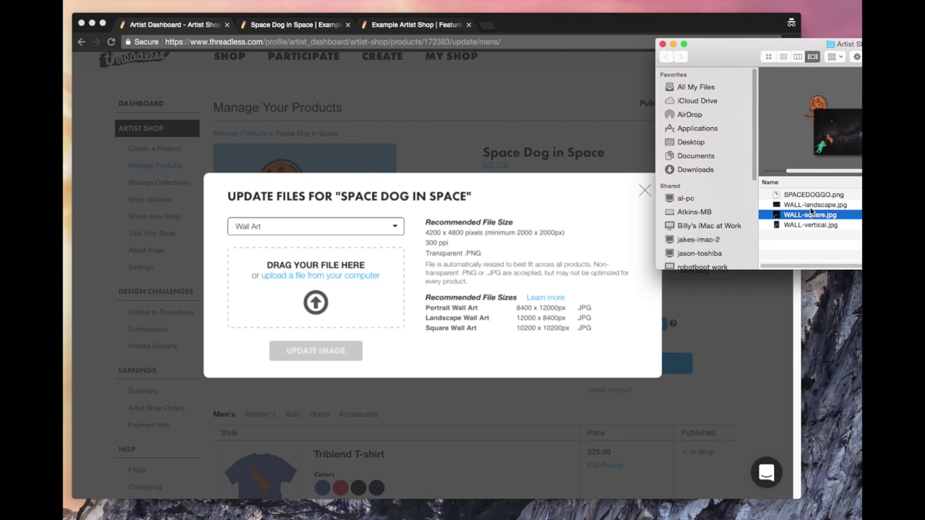
{"action": "left_click_drag", "start_coordinate": [700, 222], "coordinate": [332, 281]}
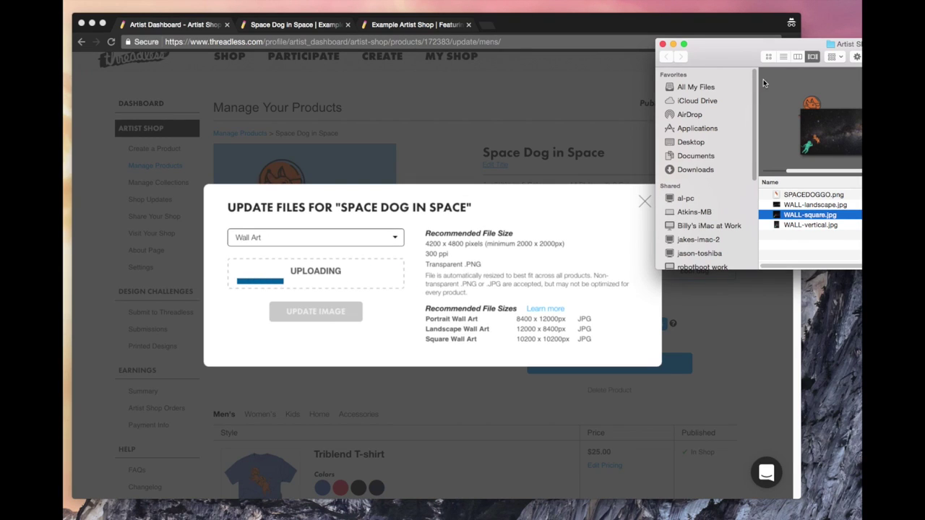
{"action": "left_click", "coordinate": [673, 45]}
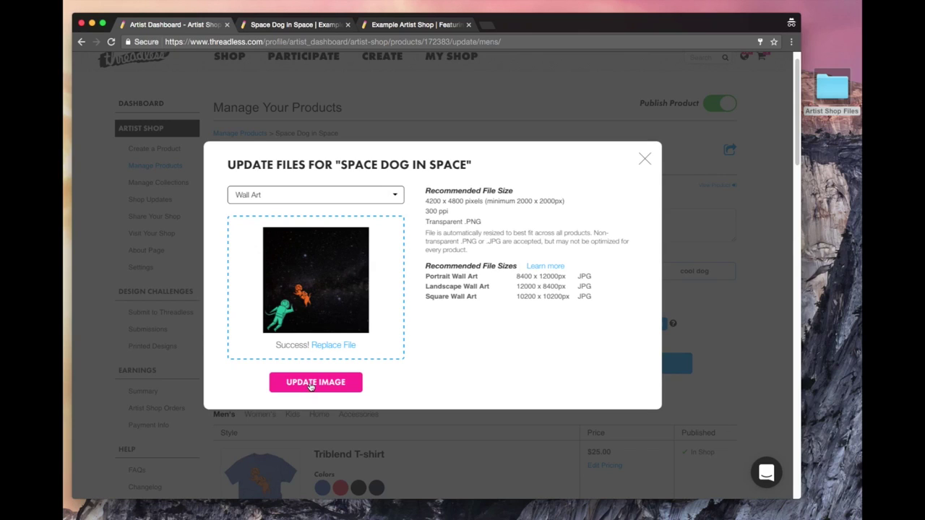
Apply the uploaded image to the wall art products and close the file update window.
{"action": "left_click", "coordinate": [305, 262]}
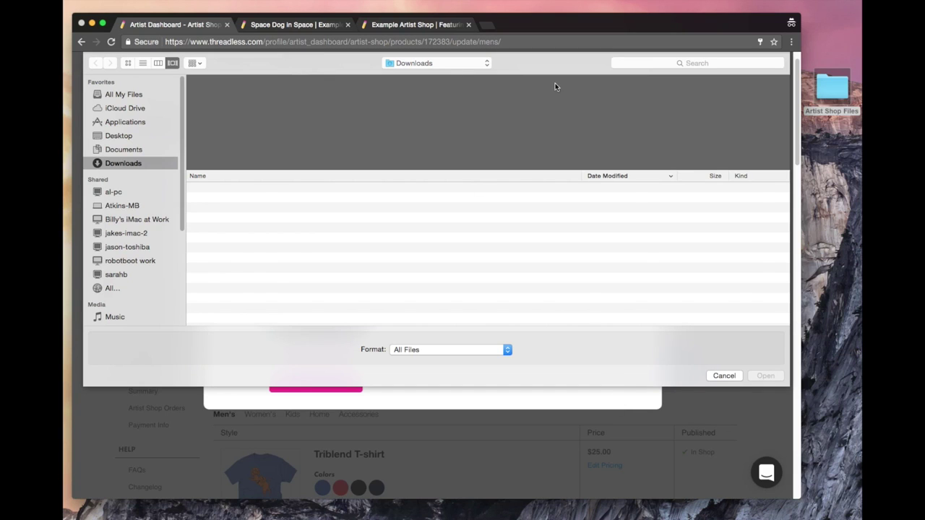
{"action": "left_click", "coordinate": [723, 376]}
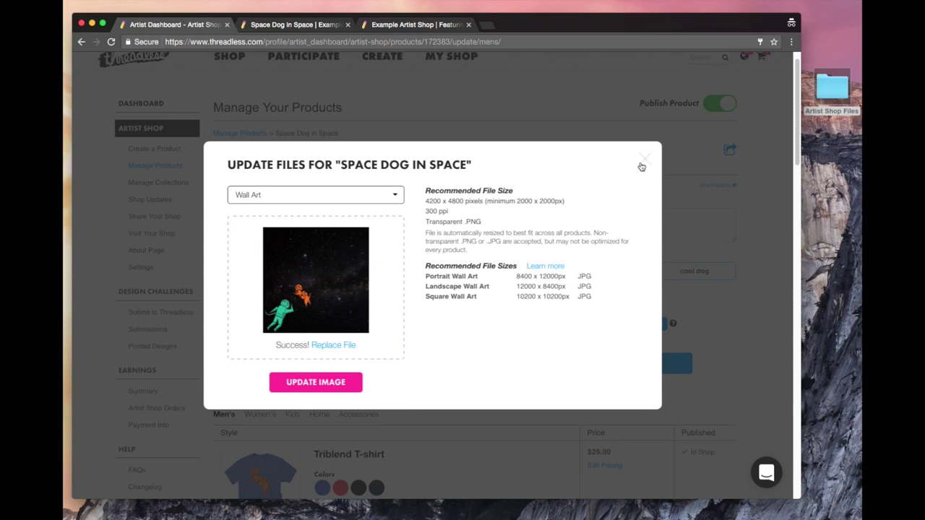
{"action": "left_click", "coordinate": [335, 389]}
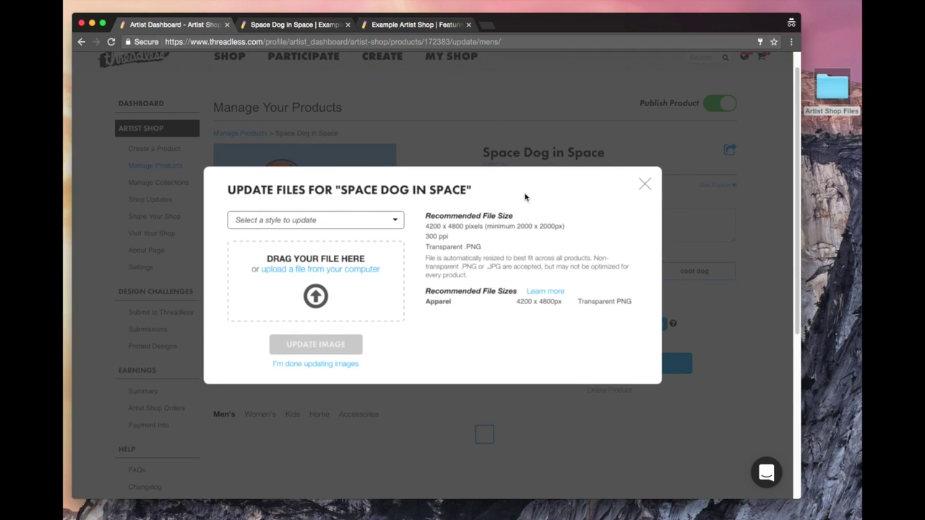
{"action": "left_click", "coordinate": [645, 185]}
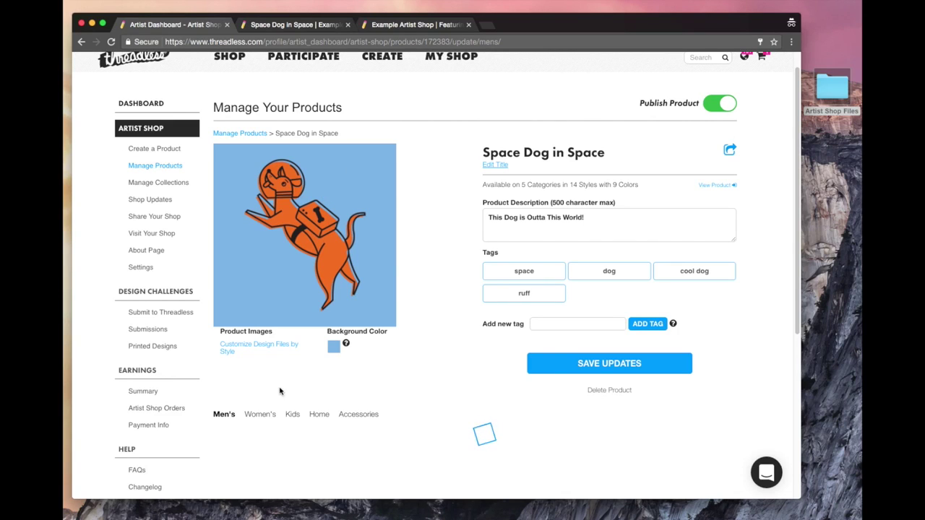
Show the design's Home products and check the updated artwork on the framed print, unframed print and stretched canvas.
{"action": "left_click", "coordinate": [320, 415]}
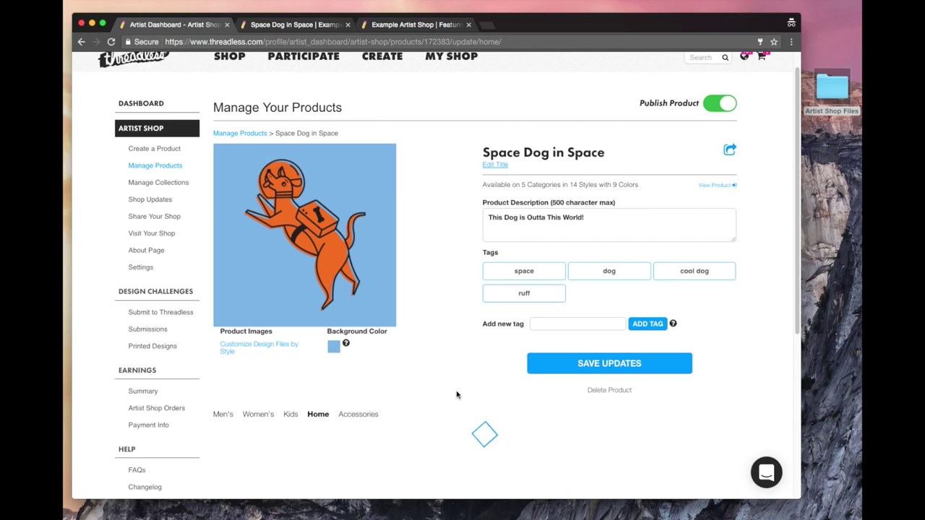
{"action": "scroll", "coordinate": [457, 395], "scroll_direction": "down", "scroll_amount": 3}
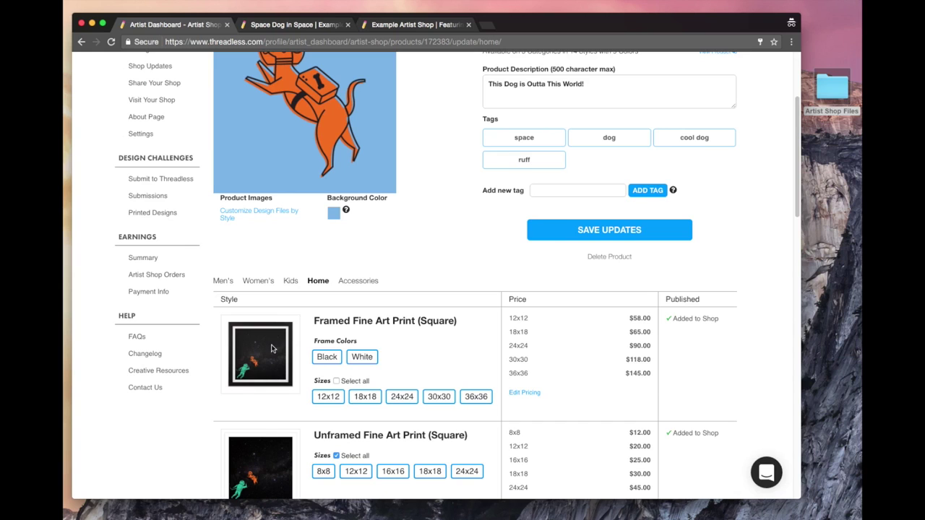
{"action": "scroll", "coordinate": [275, 369], "scroll_direction": "down", "scroll_amount": 5}
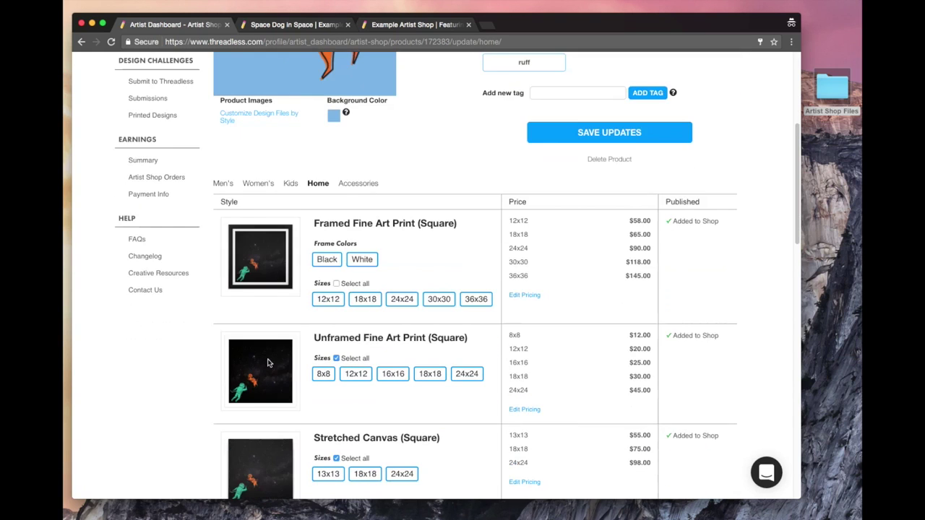
{"action": "scroll", "coordinate": [345, 378], "scroll_direction": "down", "scroll_amount": 3}
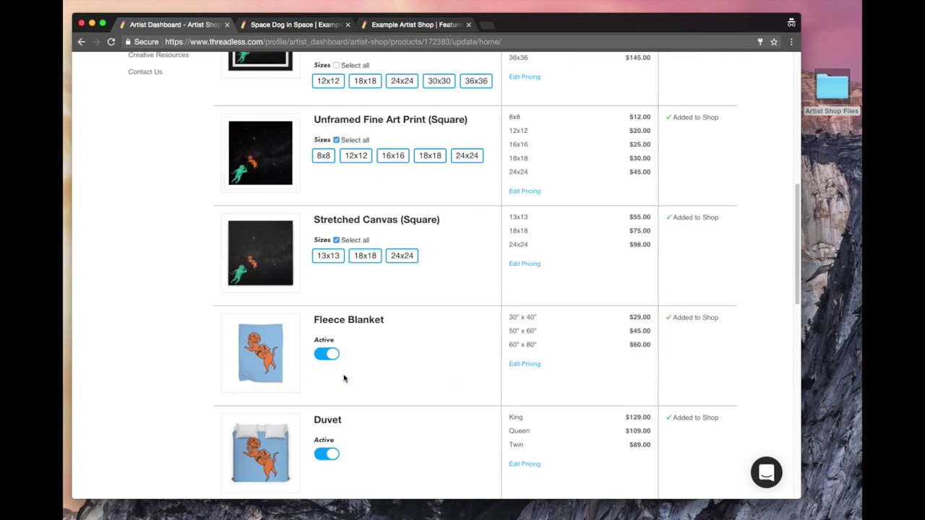
{"action": "scroll", "coordinate": [275, 188], "scroll_direction": "up", "scroll_amount": 3}
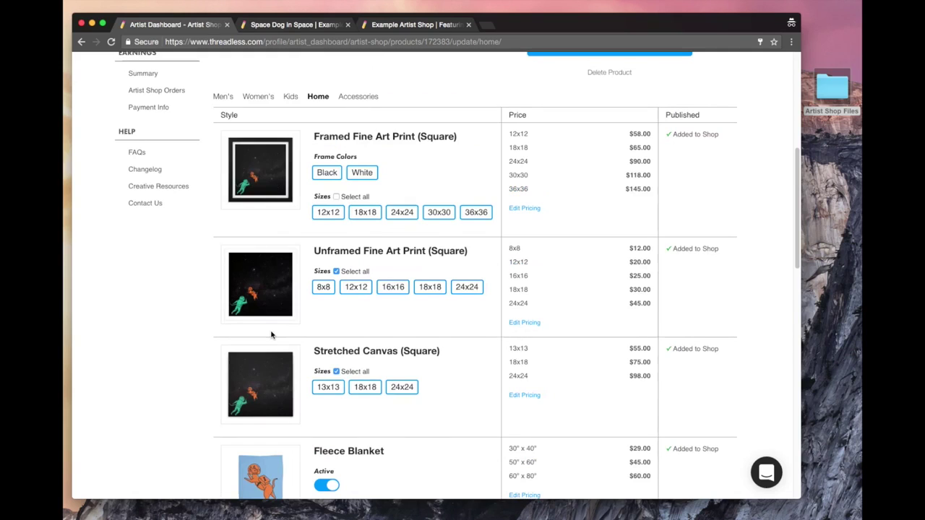
{"action": "scroll", "coordinate": [409, 232], "scroll_direction": "up", "scroll_amount": 1}
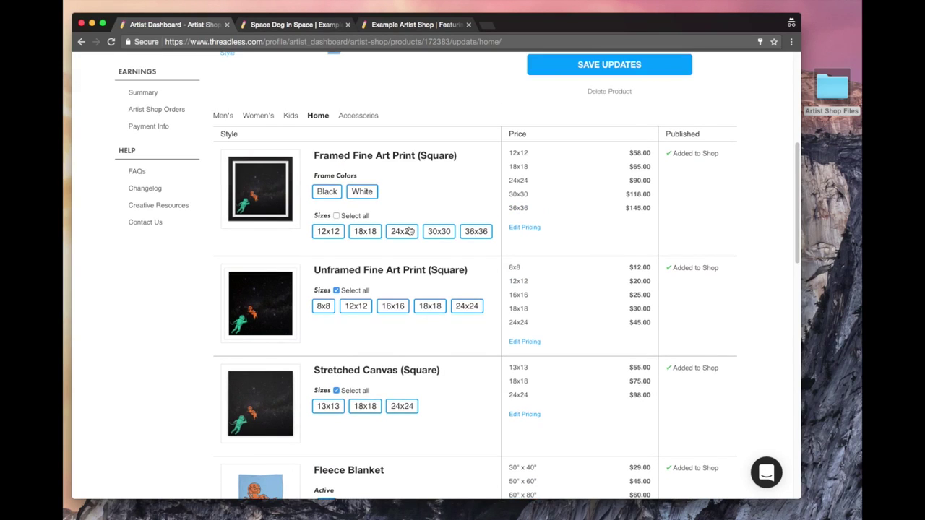
Check the recommended file sizes for the Rug style in the file update window and return to the Home products.
{"action": "scroll", "coordinate": [410, 231], "scroll_direction": "up", "scroll_amount": 7}
{"action": "left_click", "coordinate": [279, 366]}
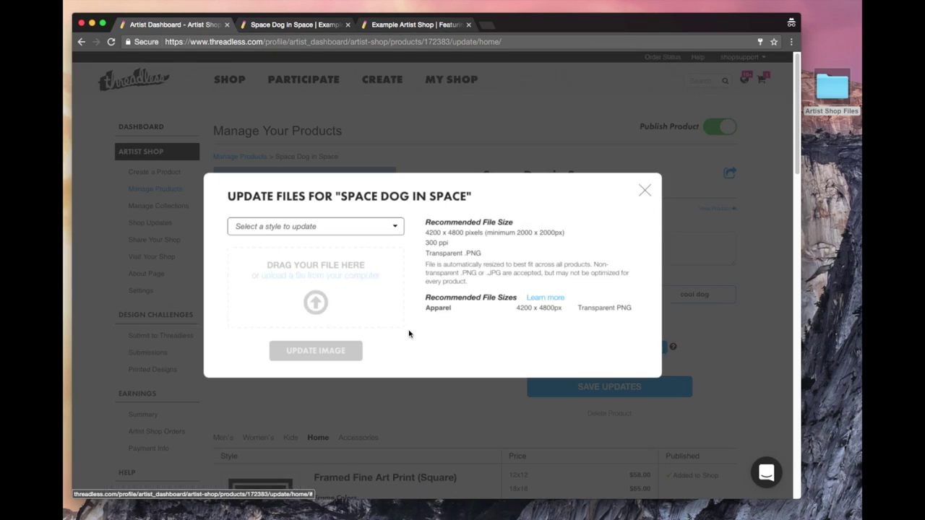
{"action": "left_click", "coordinate": [389, 230]}
{"action": "left_click", "coordinate": [245, 304]}
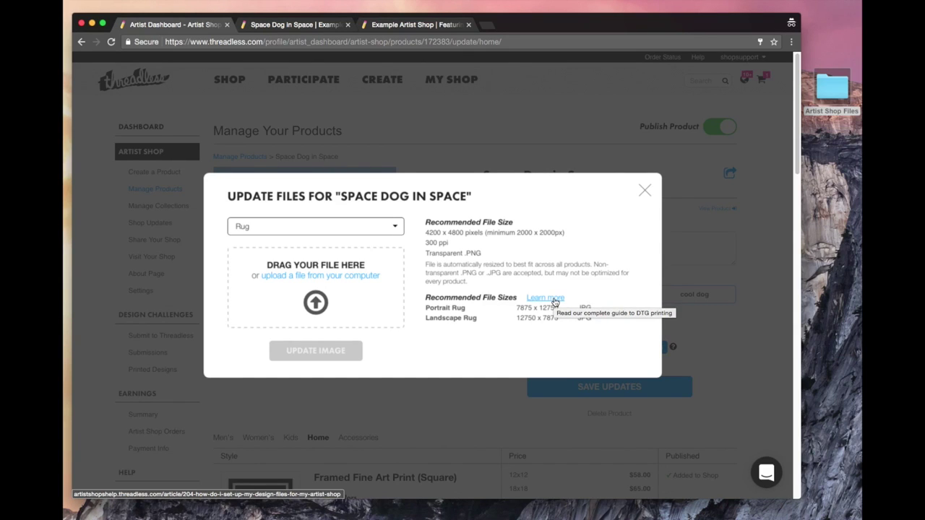
{"action": "left_click", "coordinate": [645, 190]}
{"action": "scroll", "coordinate": [411, 322], "scroll_direction": "down", "scroll_amount": 10}
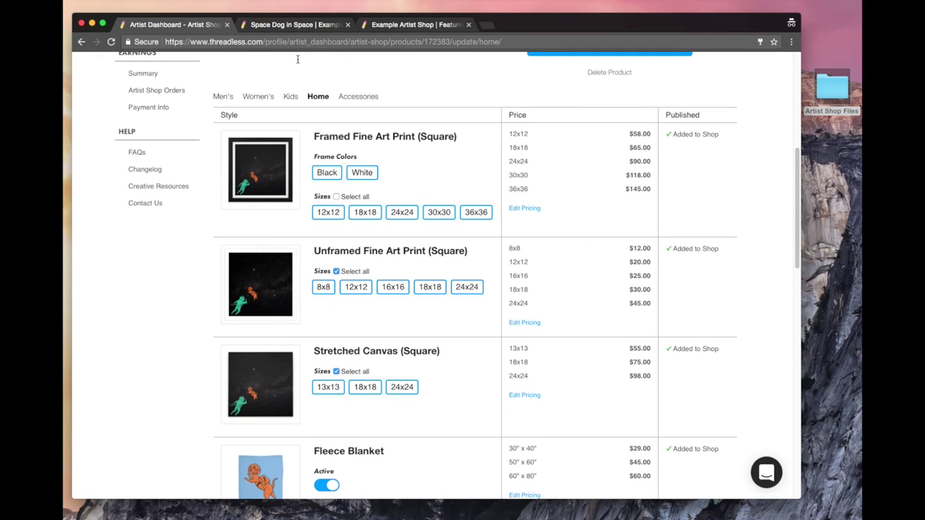
View Space Dog in Space in the reloaded shop page as a Home Fine Art Print and examine its images.
{"action": "left_click", "coordinate": [304, 28]}
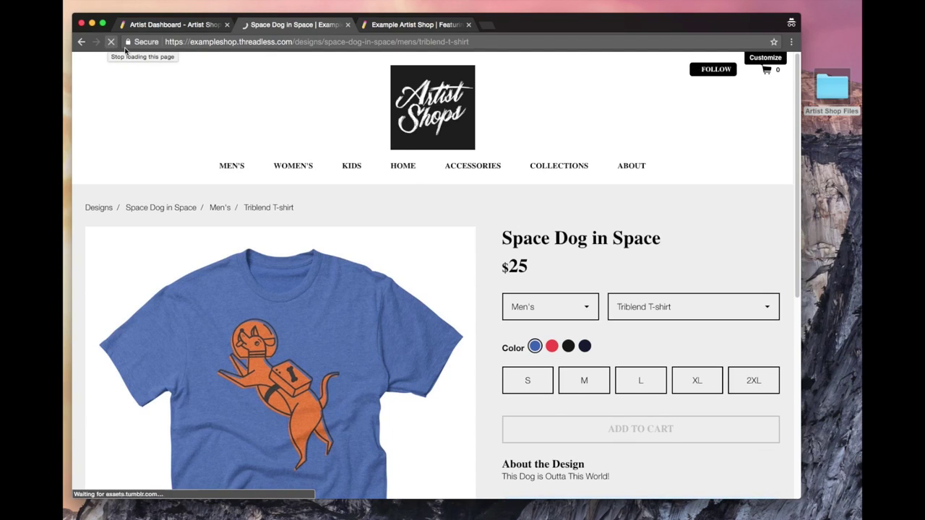
{"action": "left_click", "coordinate": [585, 306]}
{"action": "scroll", "coordinate": [558, 248], "scroll_direction": "down", "scroll_amount": 1}
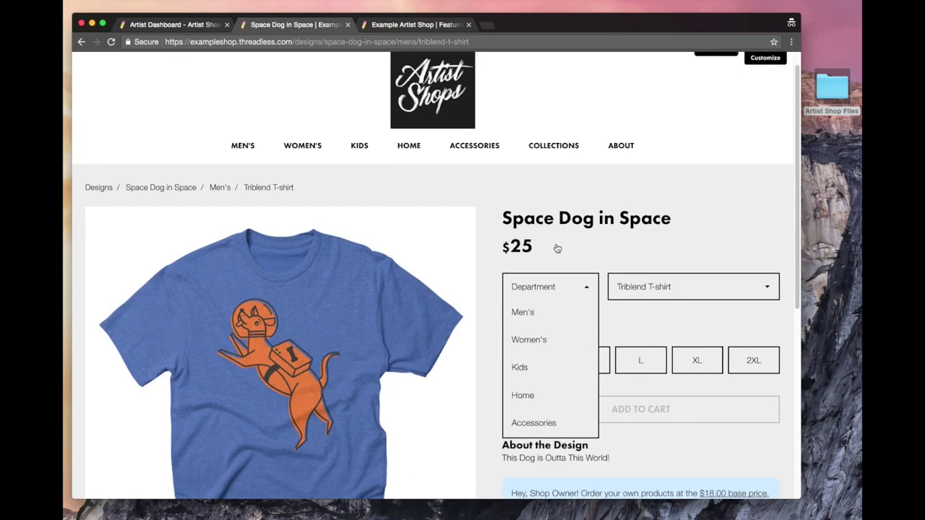
{"action": "left_click", "coordinate": [530, 400]}
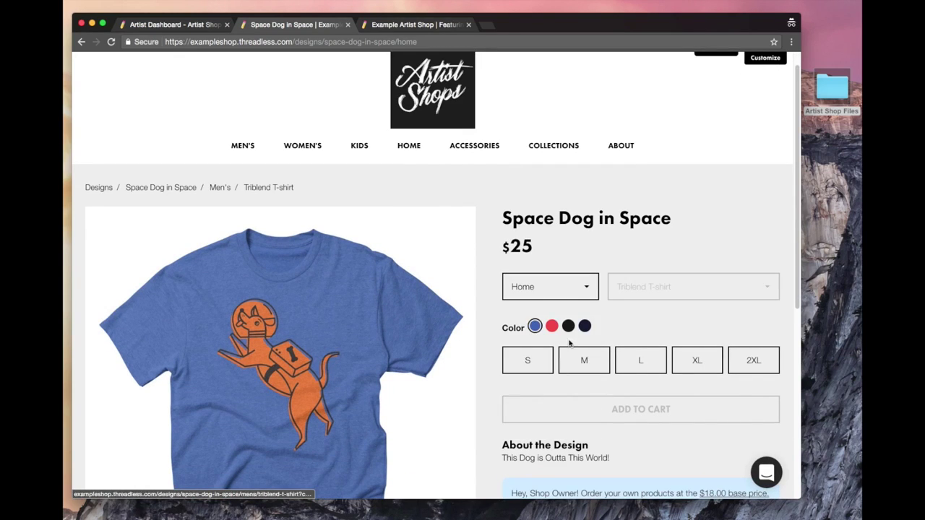
{"action": "left_click", "coordinate": [645, 269]}
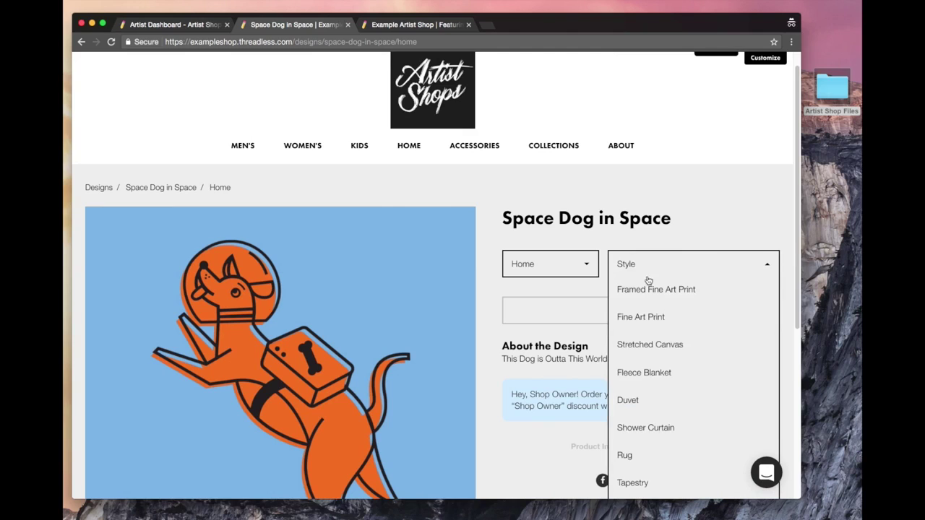
{"action": "left_click", "coordinate": [641, 317]}
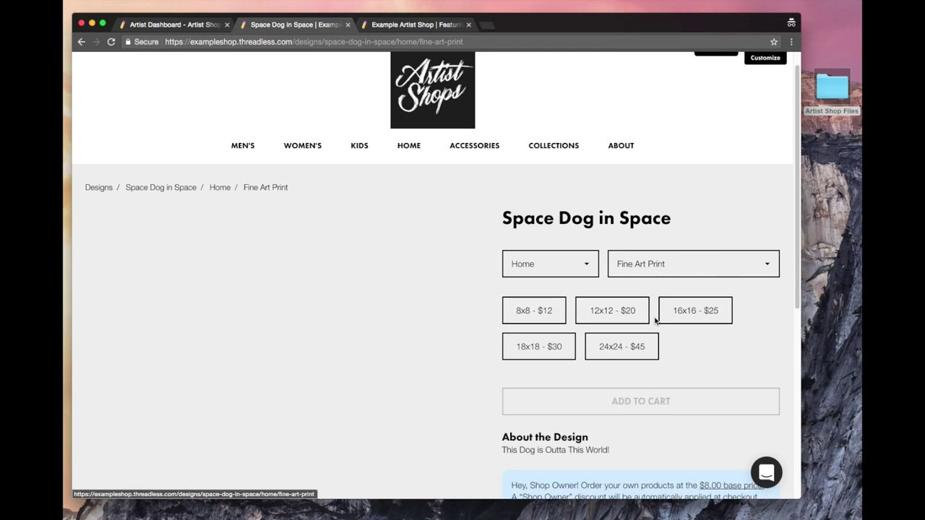
{"action": "scroll", "coordinate": [360, 250], "scroll_direction": "down", "scroll_amount": 5}
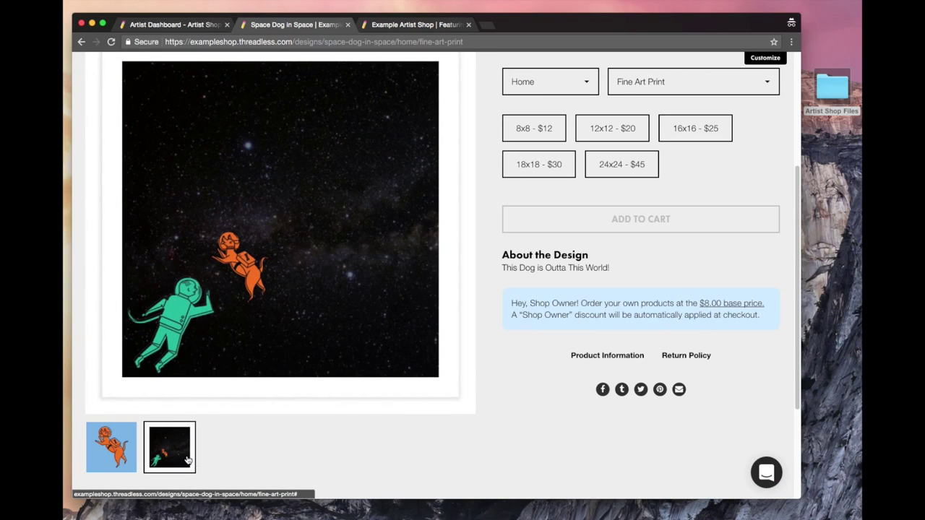
{"action": "scroll", "coordinate": [487, 450], "scroll_direction": "up", "scroll_amount": 1}
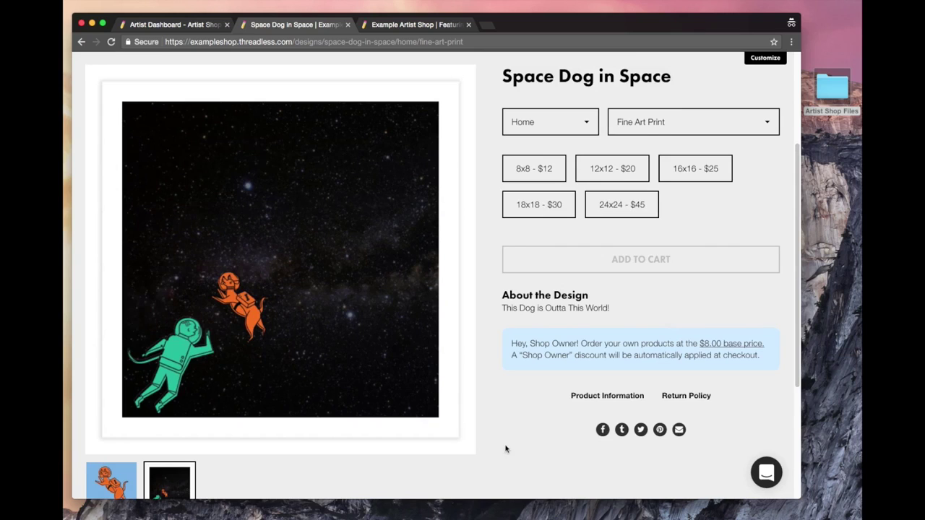
{"action": "scroll", "coordinate": [516, 424], "scroll_direction": "up", "scroll_amount": 1}
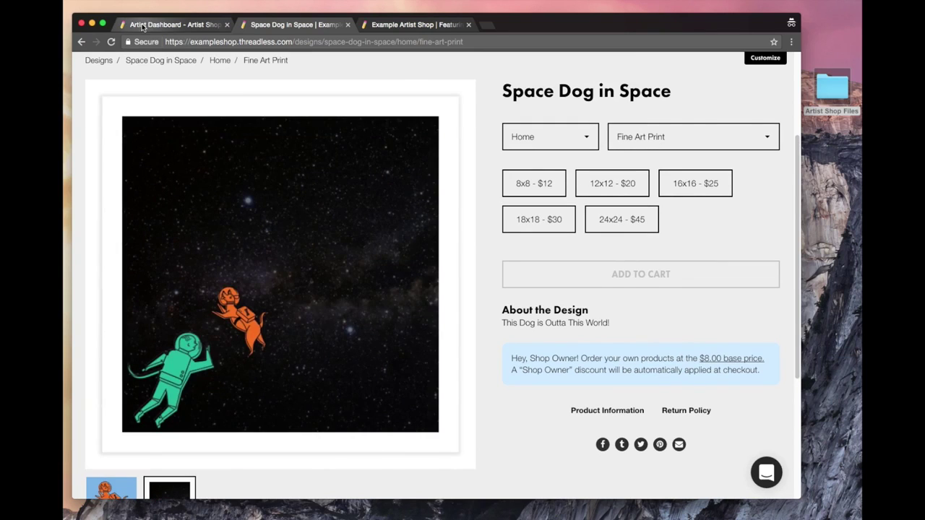
Return to the artist dashboard, open the Homepage collection for editing and look through its product order.
{"action": "left_click", "coordinate": [143, 26]}
{"action": "scroll", "coordinate": [354, 248], "scroll_direction": "up", "scroll_amount": 8}
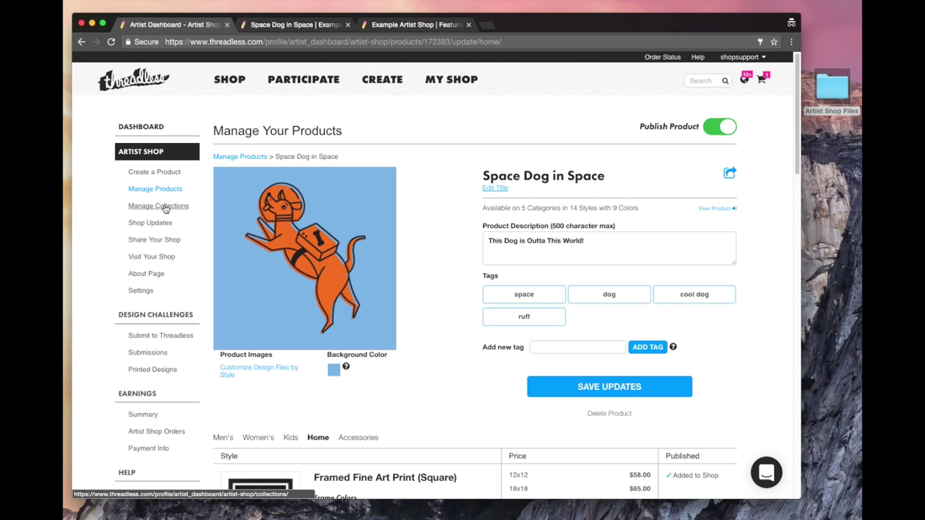
{"action": "left_click", "coordinate": [150, 207]}
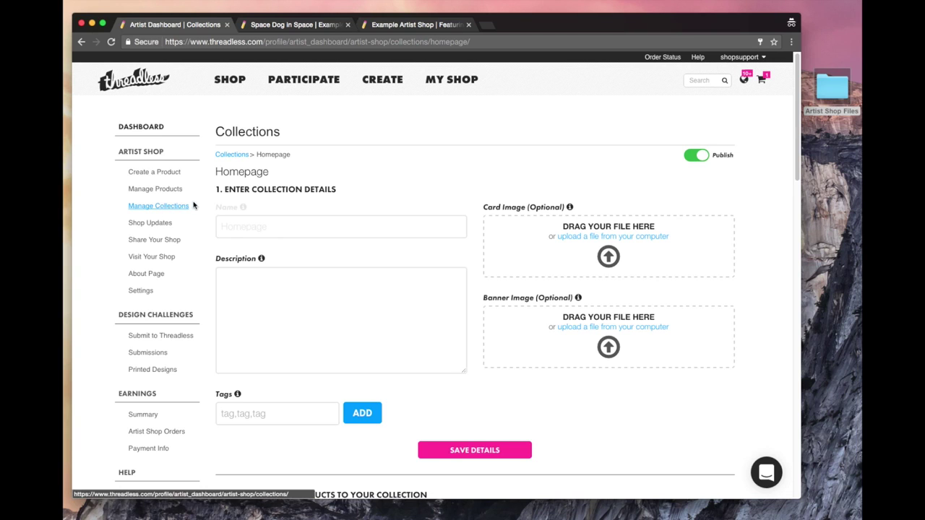
{"action": "scroll", "coordinate": [520, 180], "scroll_direction": "down", "scroll_amount": 5}
{"action": "scroll", "coordinate": [519, 210], "scroll_direction": "down", "scroll_amount": 4}
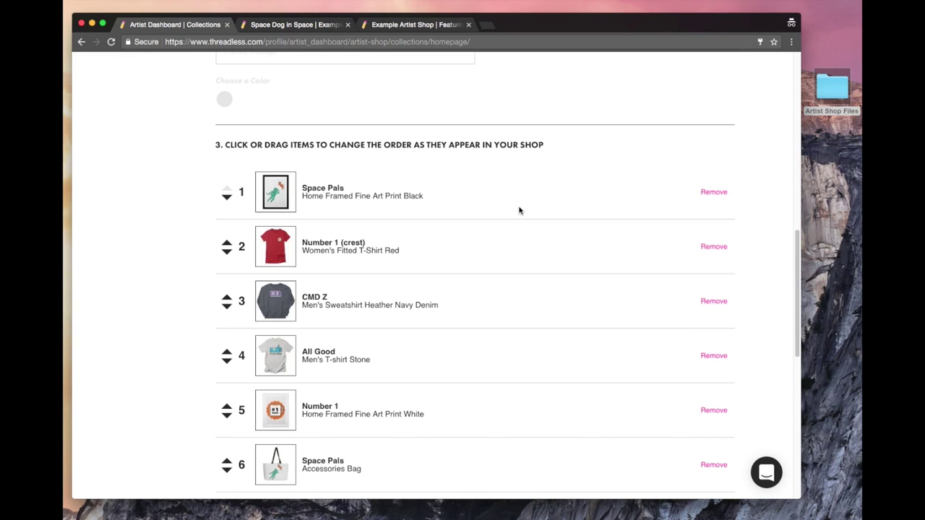
Choose Space Dog in Space as the design for the Homepage collection and enable adding a specific product.
{"action": "scroll", "coordinate": [398, 399], "scroll_direction": "up", "scroll_amount": 10}
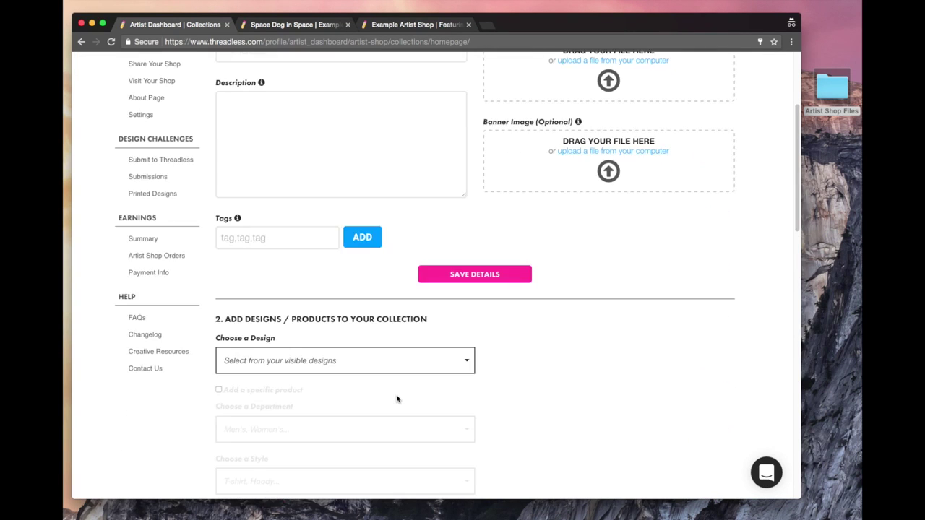
{"action": "scroll", "coordinate": [396, 395], "scroll_direction": "down", "scroll_amount": 2}
{"action": "left_click", "coordinate": [392, 383]}
{"action": "scroll", "coordinate": [553, 374], "scroll_direction": "down", "scroll_amount": 2}
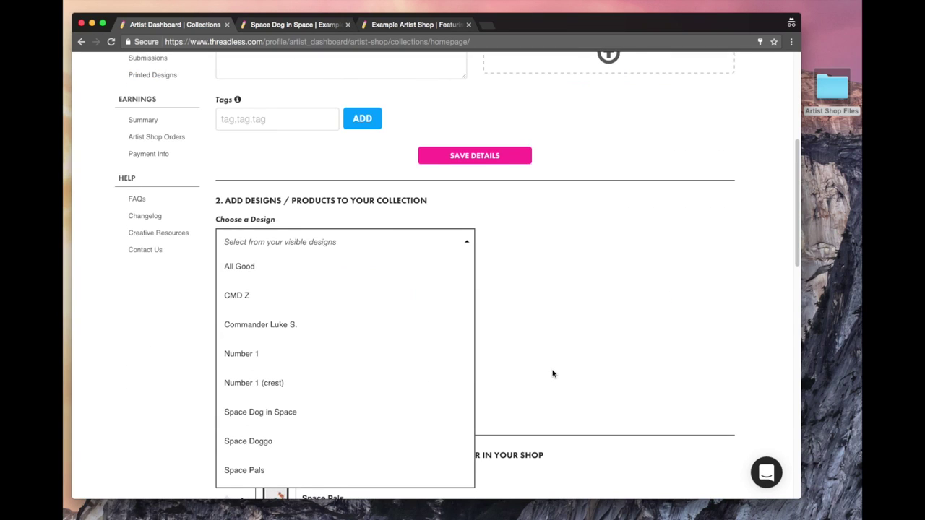
{"action": "left_click", "coordinate": [269, 409]}
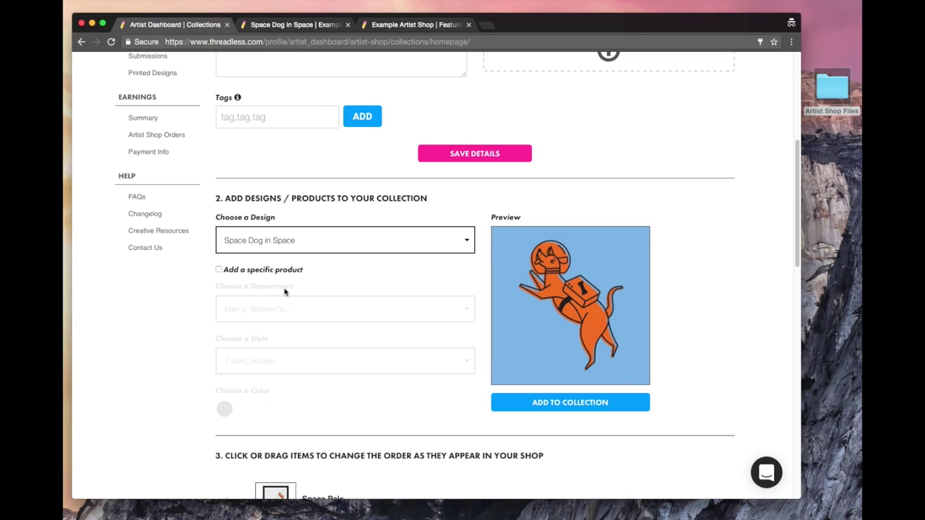
{"action": "left_click", "coordinate": [219, 269]}
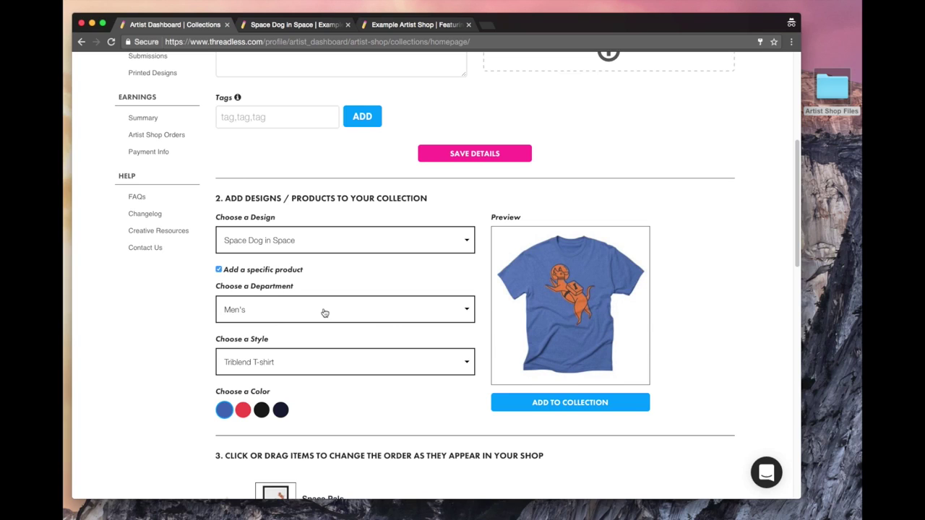
Preview the Men's Triblend T-shirt in red and black, then add the blue version to the Homepage collection.
{"action": "left_click", "coordinate": [243, 410]}
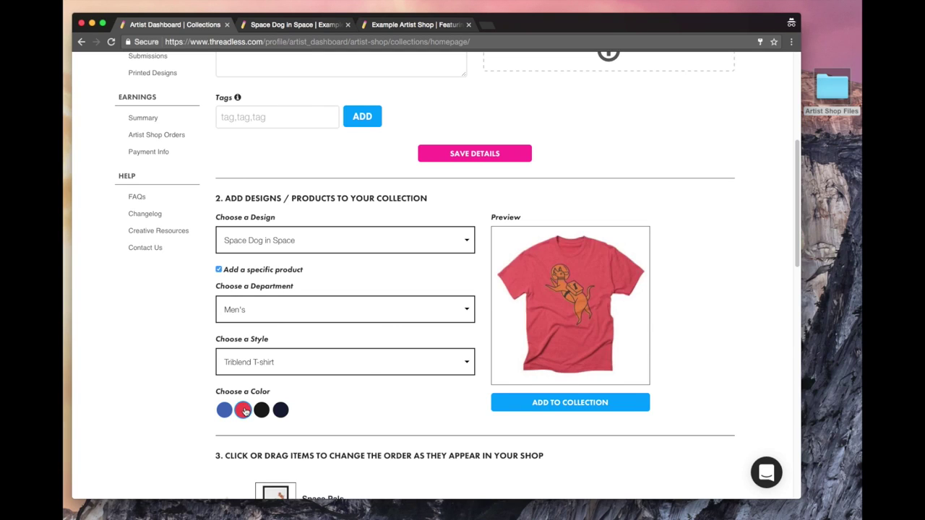
{"action": "left_click", "coordinate": [262, 411]}
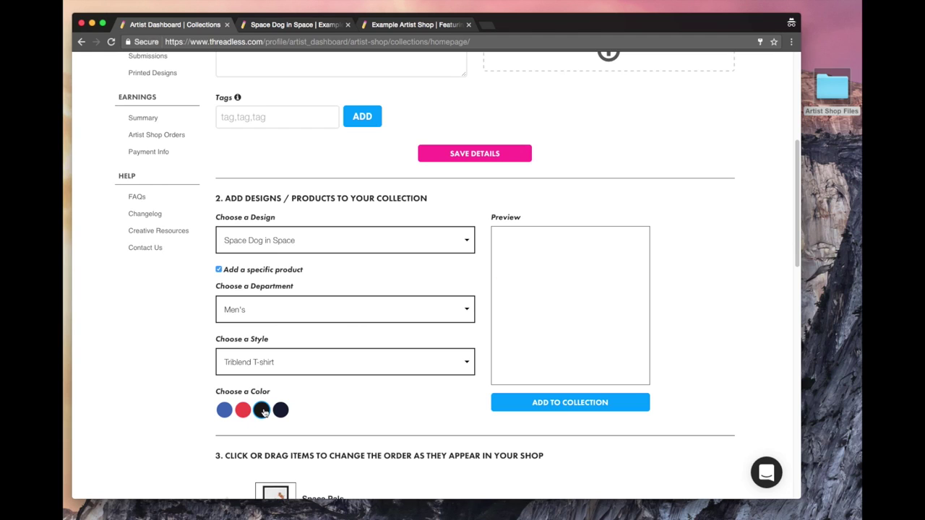
{"action": "left_click", "coordinate": [224, 411]}
{"action": "left_click", "coordinate": [601, 402]}
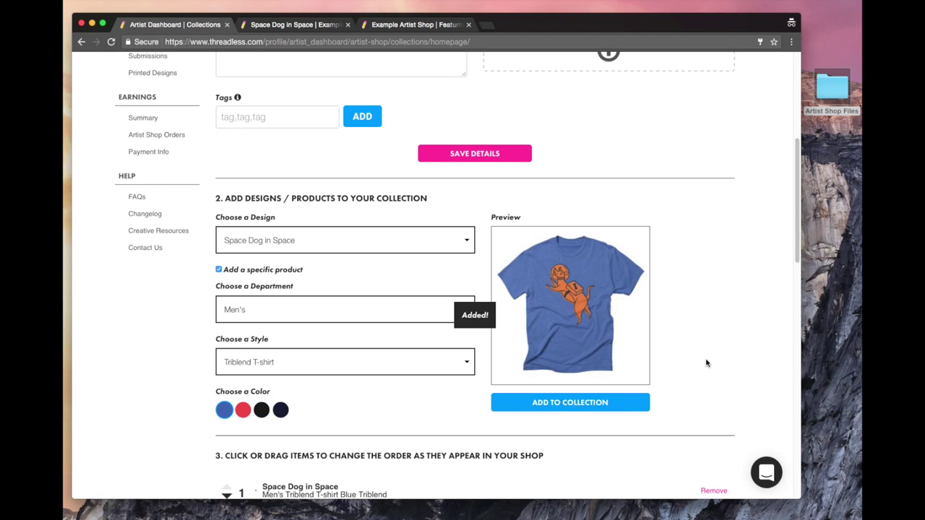
Move the Space Dog in Space T-shirt to third place in the collection order and back to first place.
{"action": "scroll", "coordinate": [707, 364], "scroll_direction": "down", "scroll_amount": 5}
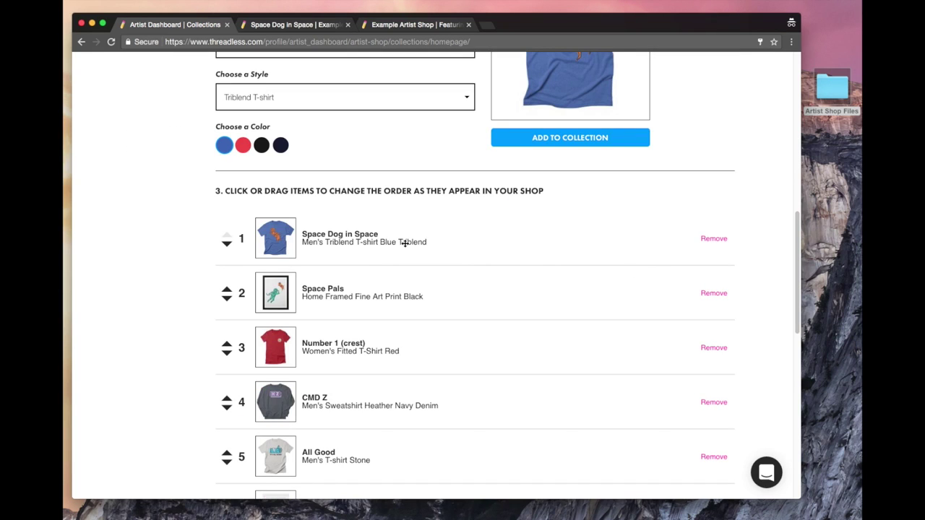
{"action": "left_click_drag", "start_coordinate": [454, 238], "coordinate": [231, 337]}
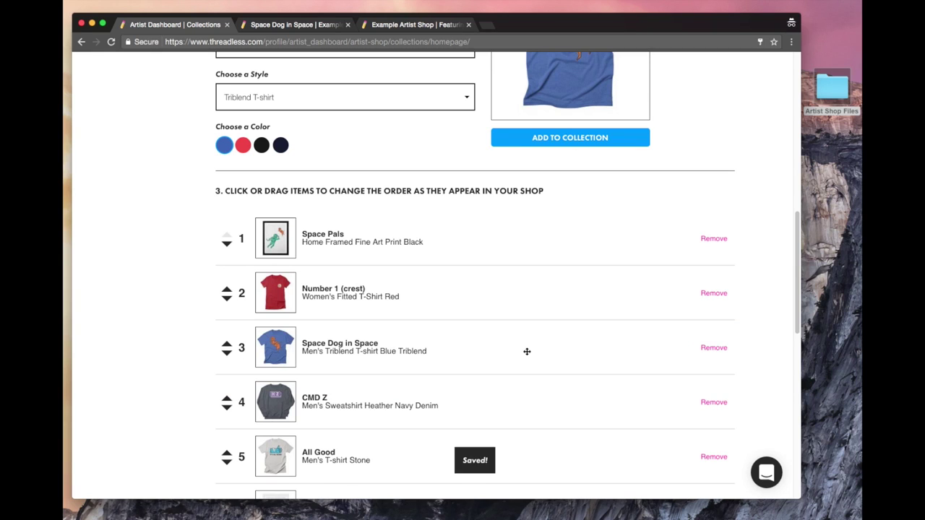
{"action": "left_click_drag", "start_coordinate": [528, 352], "coordinate": [357, 231]}
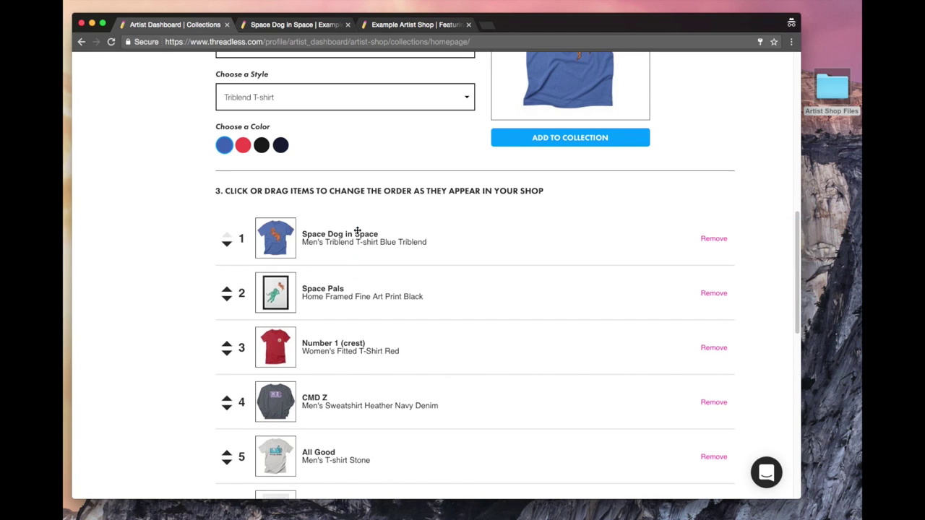
Open the shop's homepage from the collection editor and check how the Space Dog in Space T-shirt and other products are arranged.
{"action": "scroll", "coordinate": [445, 303], "scroll_direction": "down", "scroll_amount": 6}
{"action": "left_click", "coordinate": [485, 406]}
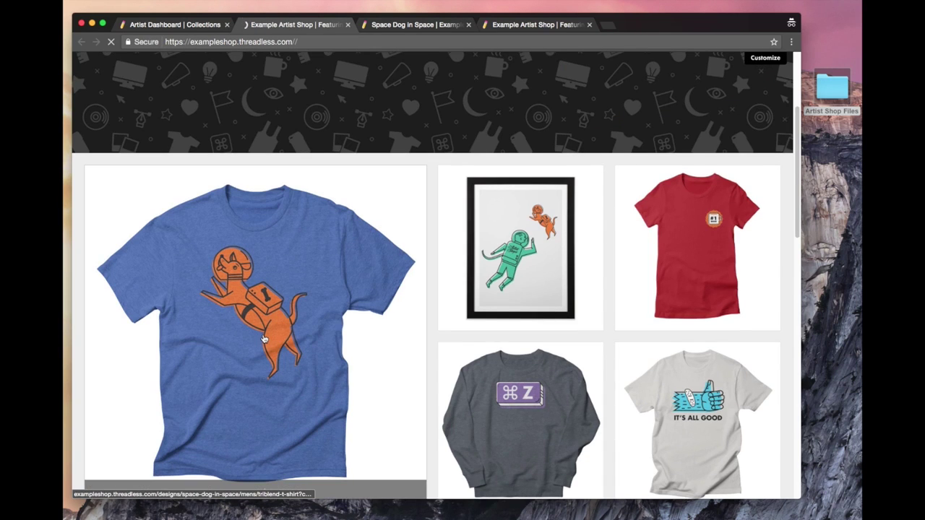
{"action": "scroll", "coordinate": [264, 338], "scroll_direction": "down", "scroll_amount": 5}
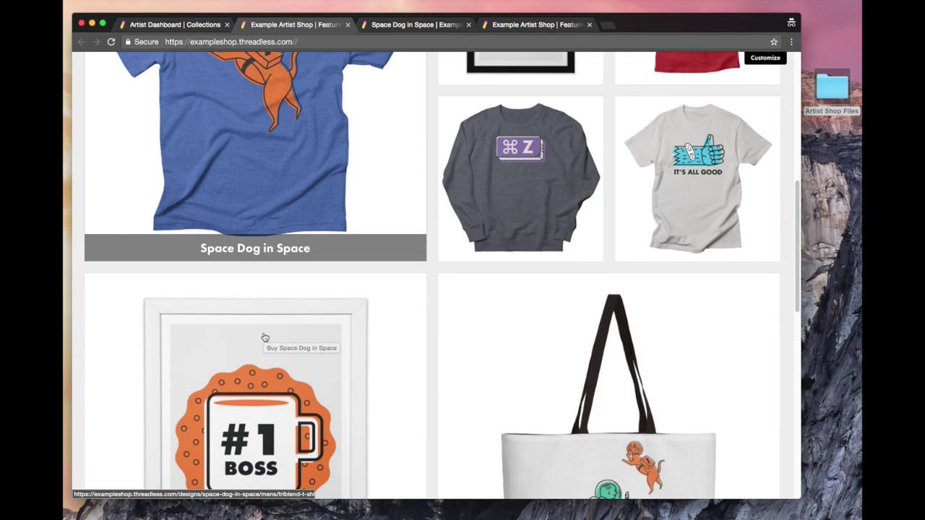
{"action": "scroll", "coordinate": [265, 337], "scroll_direction": "up", "scroll_amount": 9}
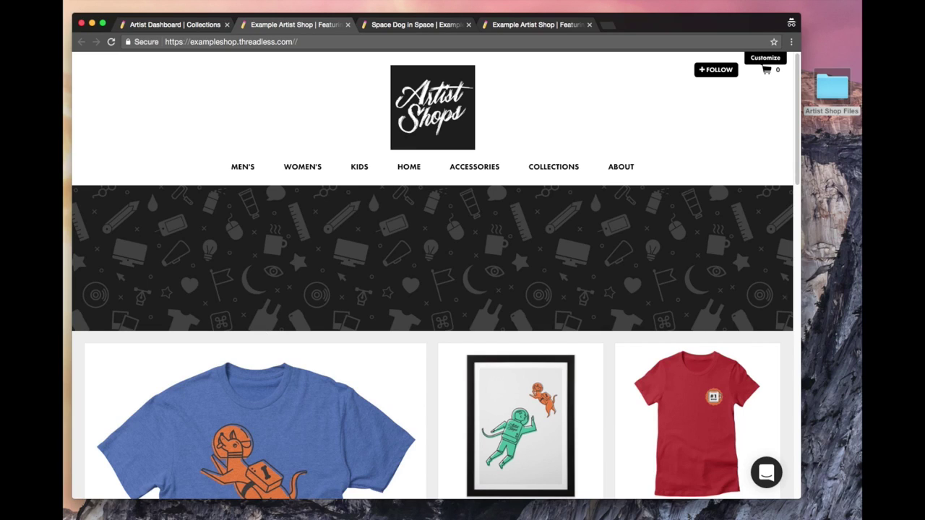
{"action": "mouse_move", "coordinate": [810, 516]}
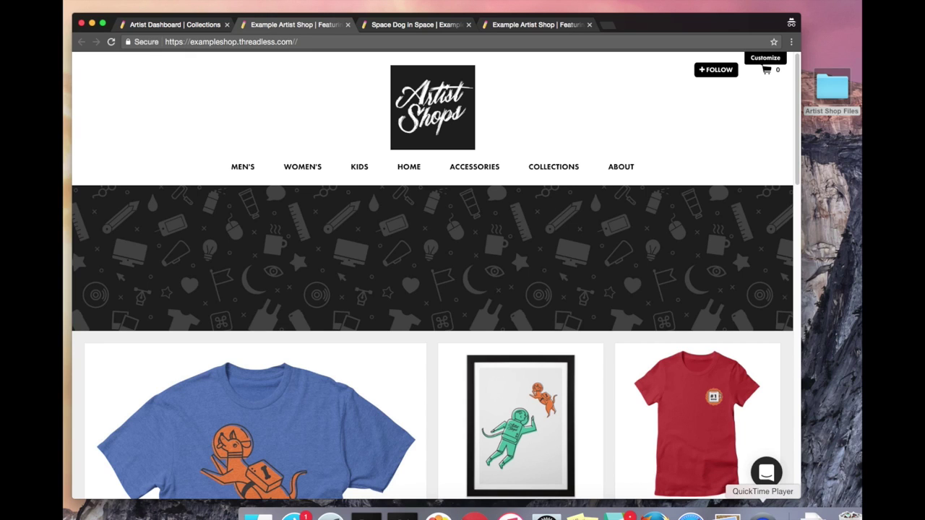
{"action": "left_click", "coordinate": [763, 516]}
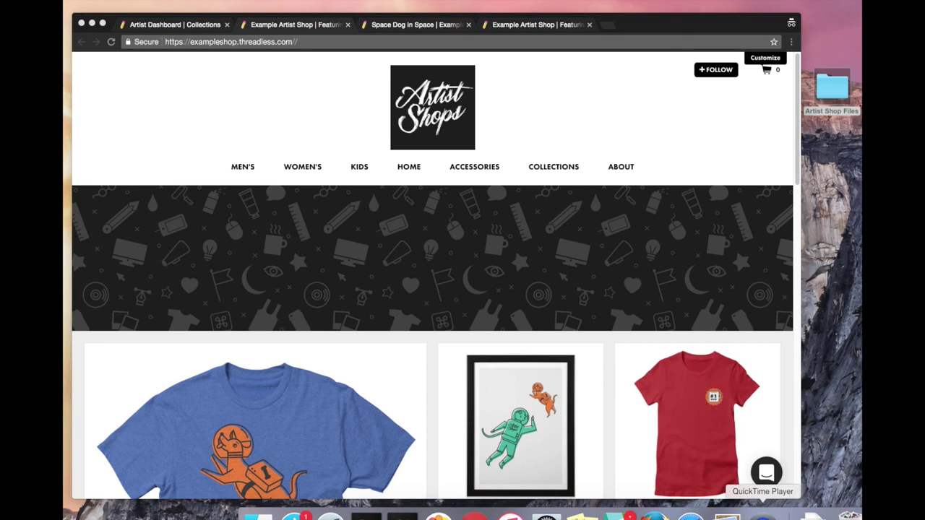